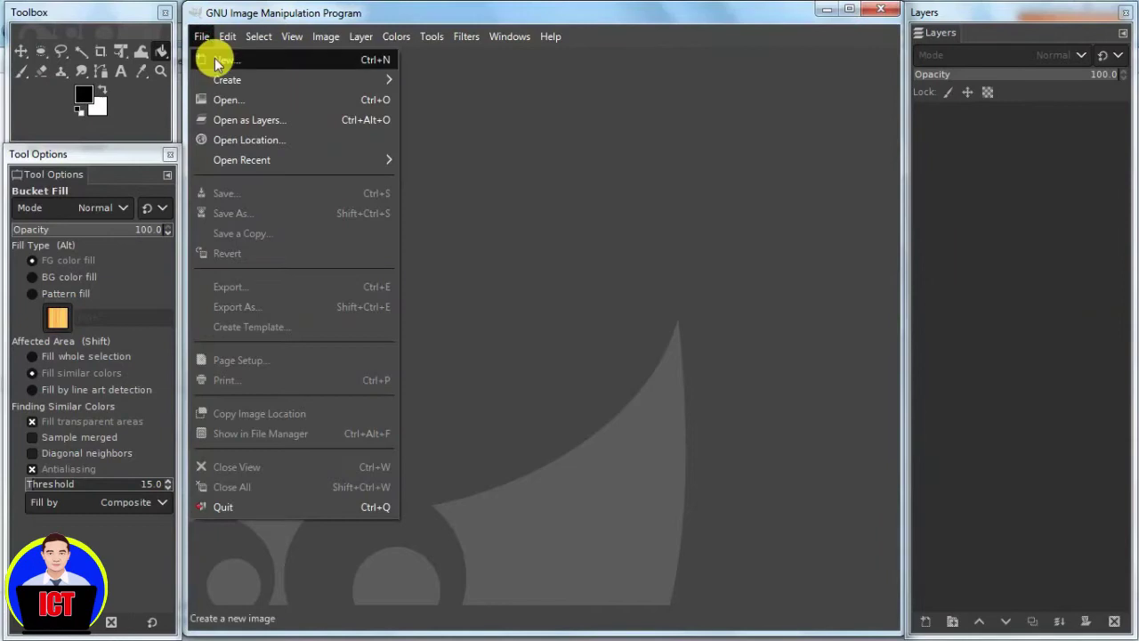
- Create a new 400 × 400 px RGB image filled with the background color
click(286, 66)
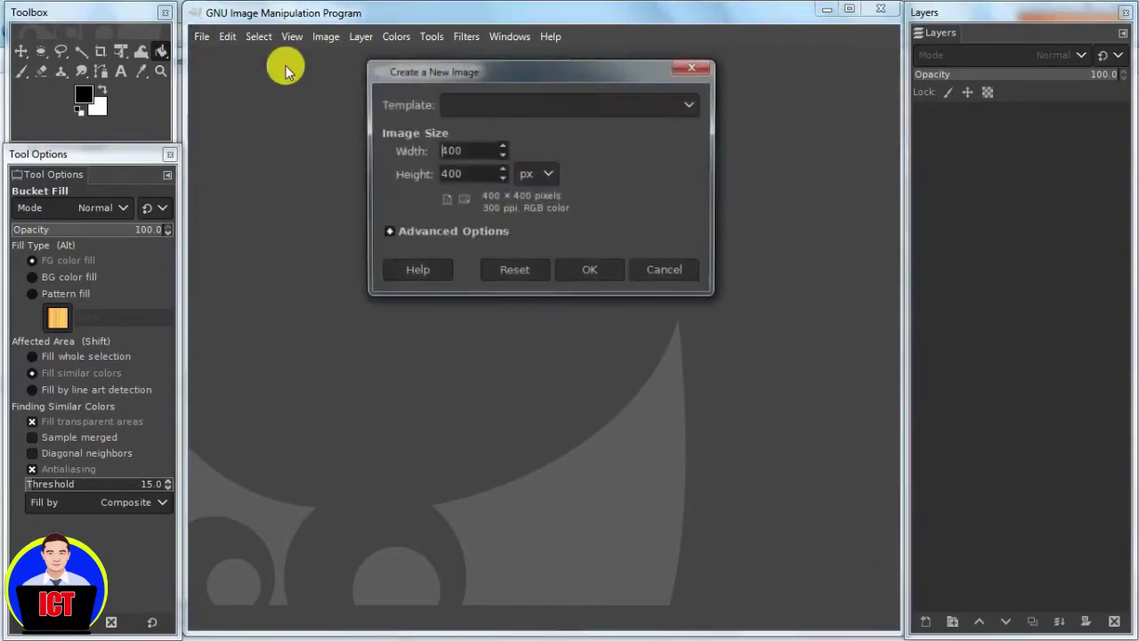
click(473, 153)
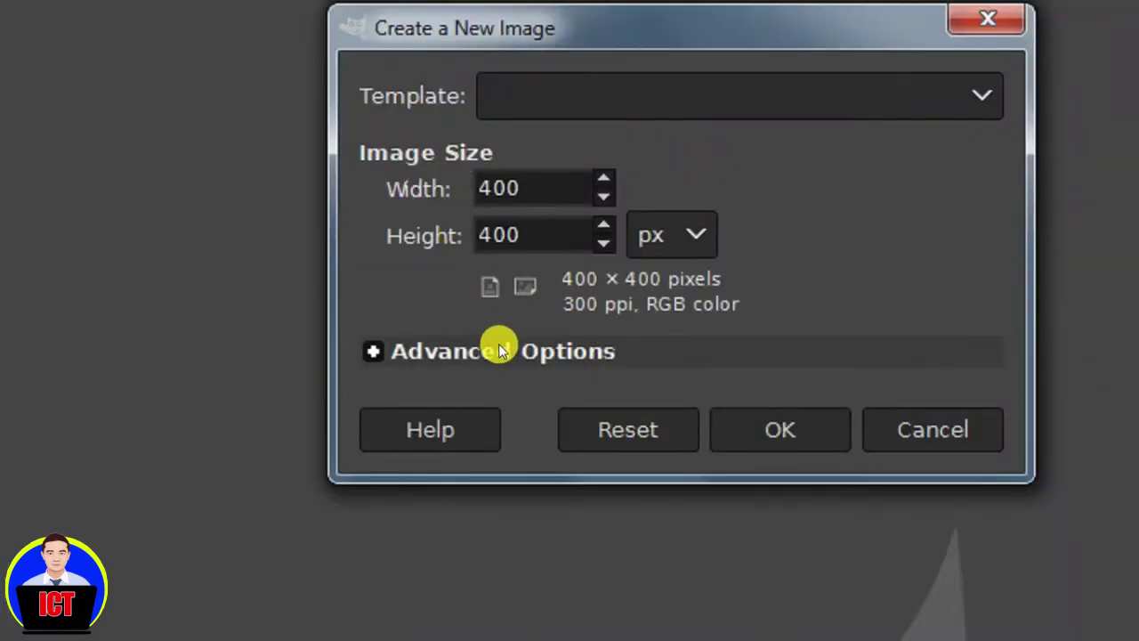
click(564, 353)
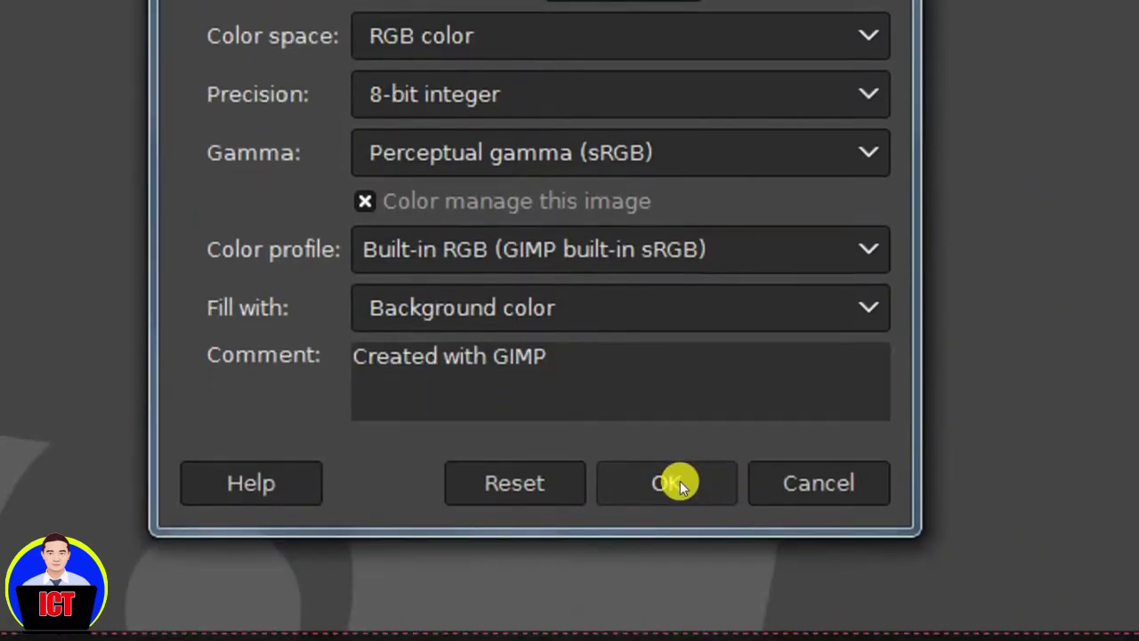
click(667, 483)
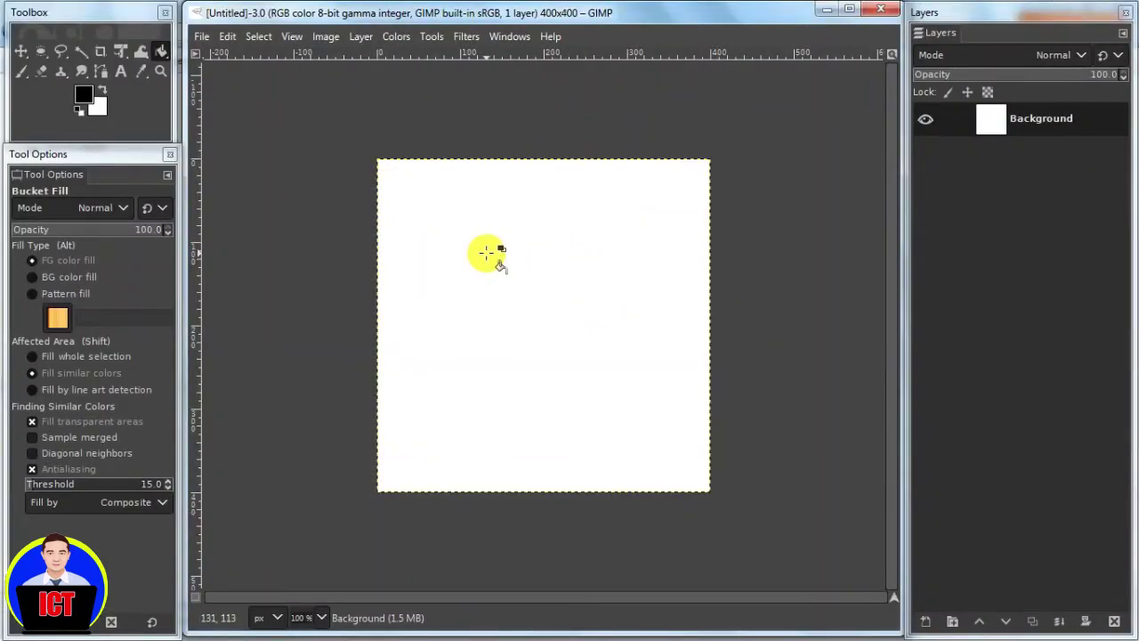
- Place a horizontal and a vertical guide at 200 px so they cross at the canvas centre
key(ctrl)
scroll(486, 253, up, 1)
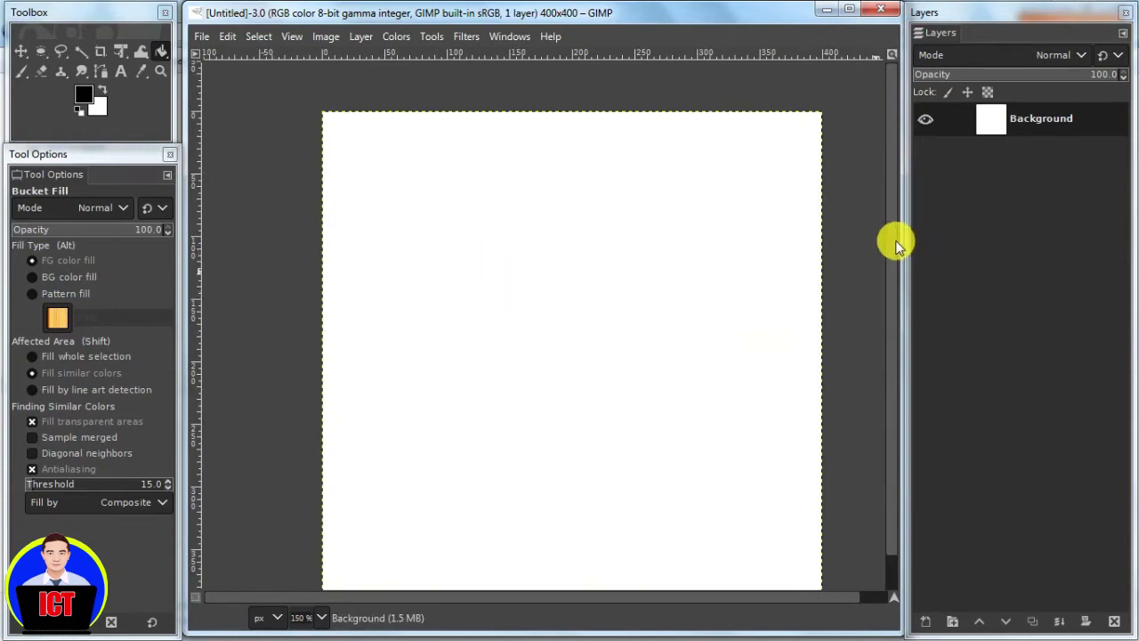
scroll(895, 246, down, 1)
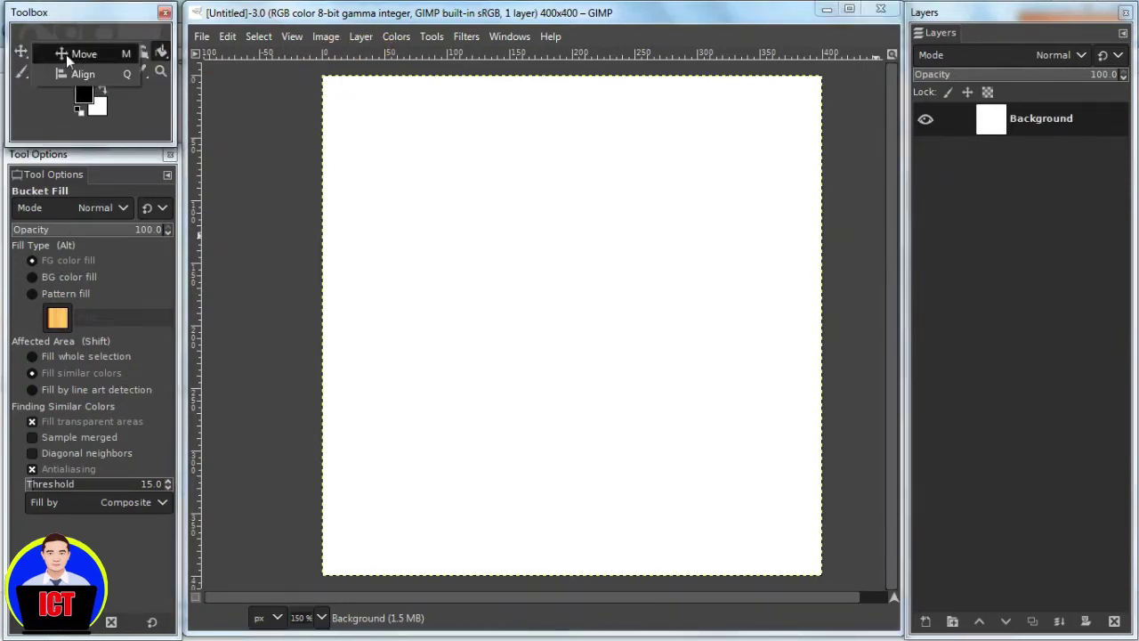
click(20, 52)
drag(633, 56, 650, 326)
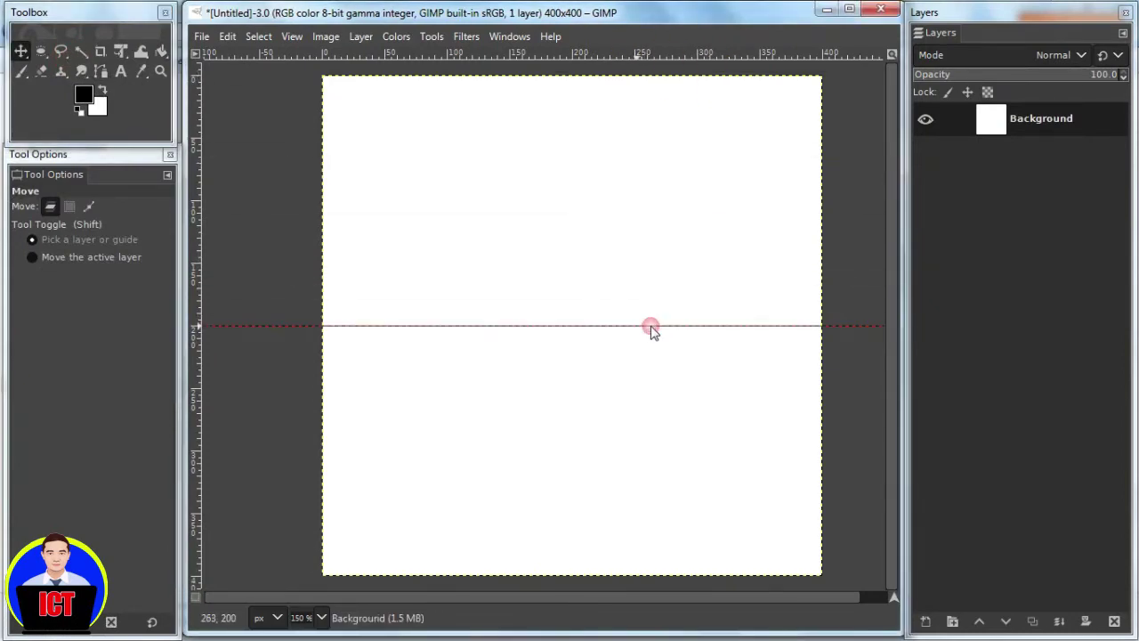
drag(196, 223, 574, 263)
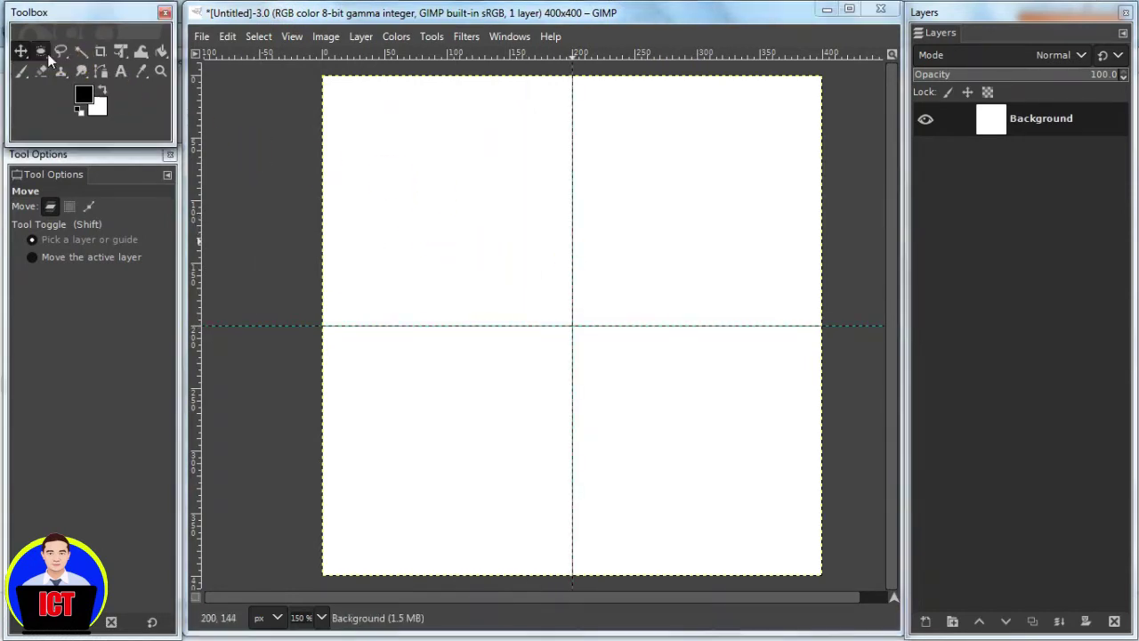
- Make a circular selection about 366 px across from the guide intersection, using Ellipse Select in replace mode
drag(47, 53, 124, 73)
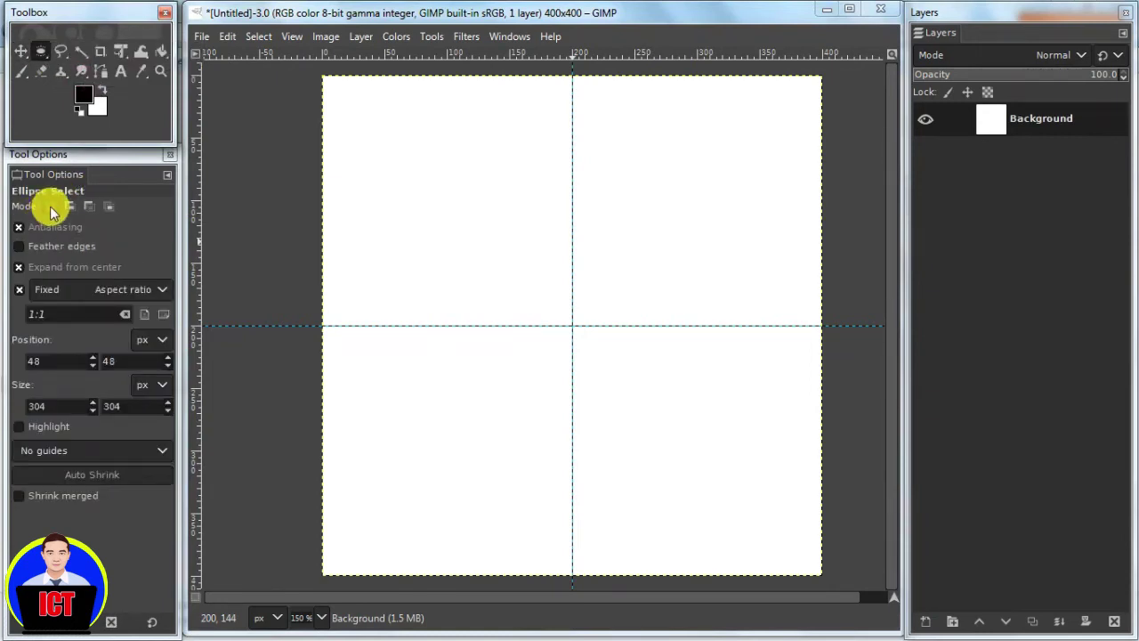
click(50, 208)
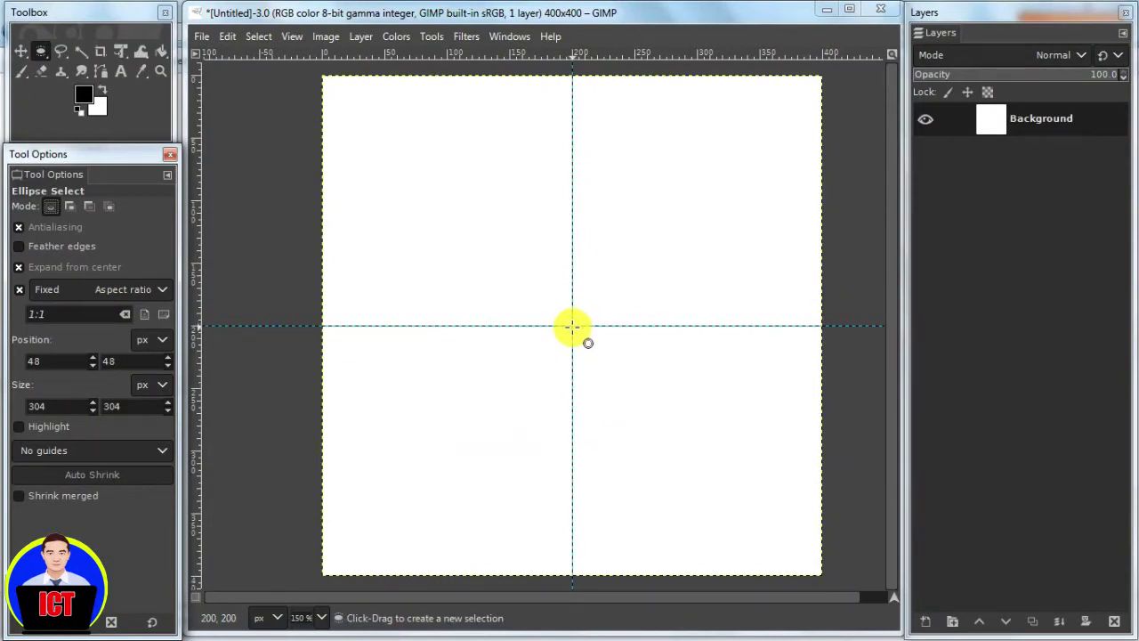
drag(572, 326, 783, 553)
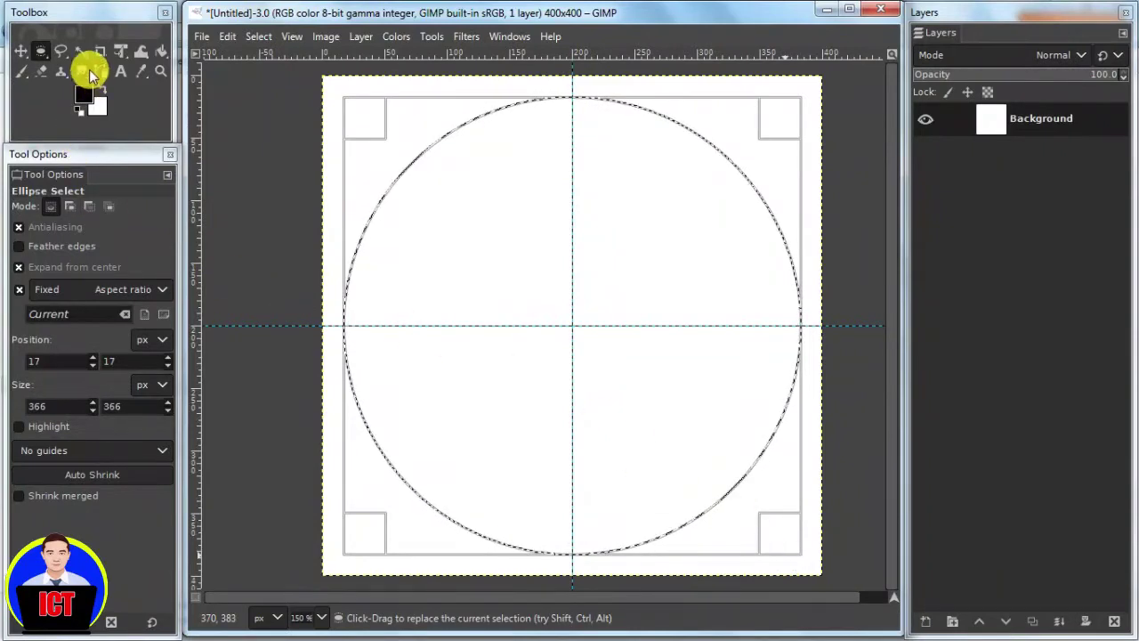
- Set the foreground color to red ff0000 and bucket-fill the circular selection with it
click(160, 50)
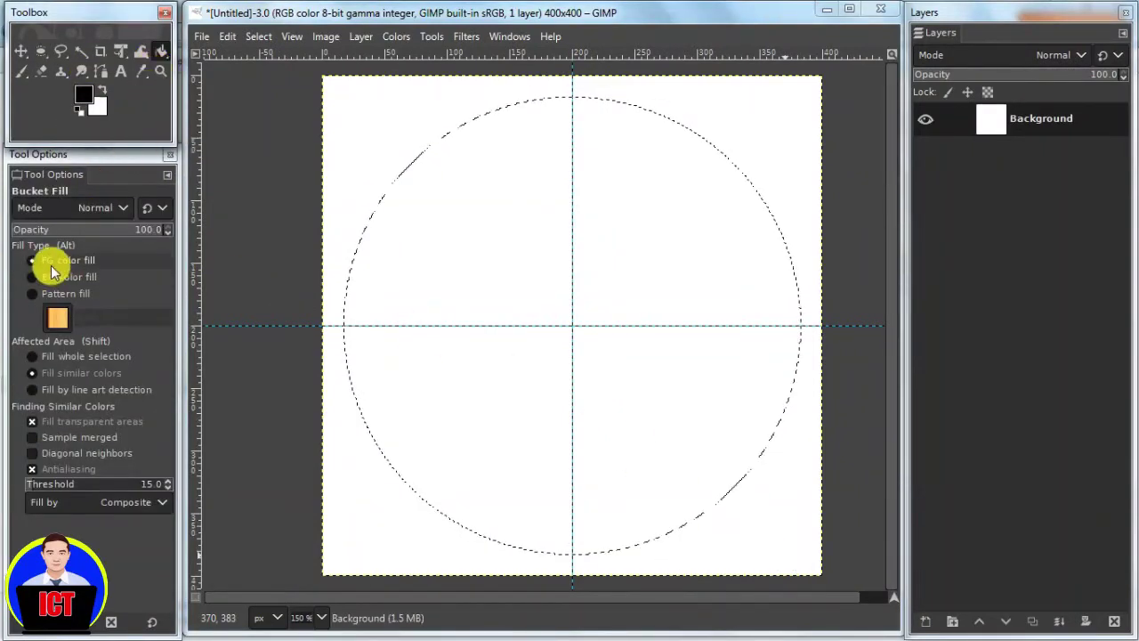
click(83, 94)
drag(163, 266, 249, 239)
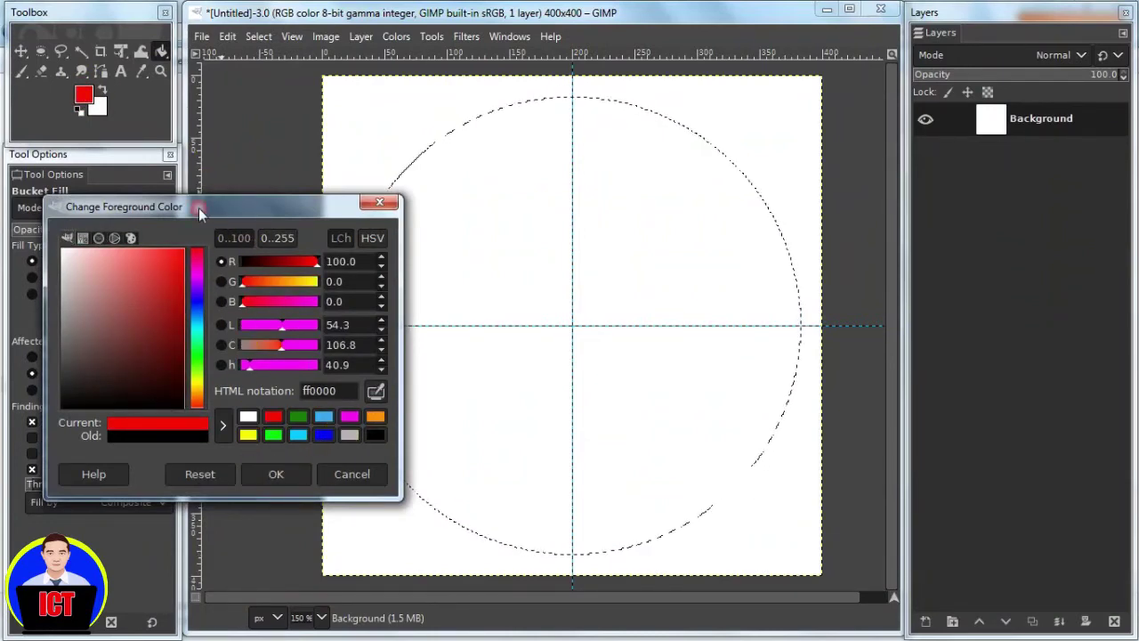
click(280, 473)
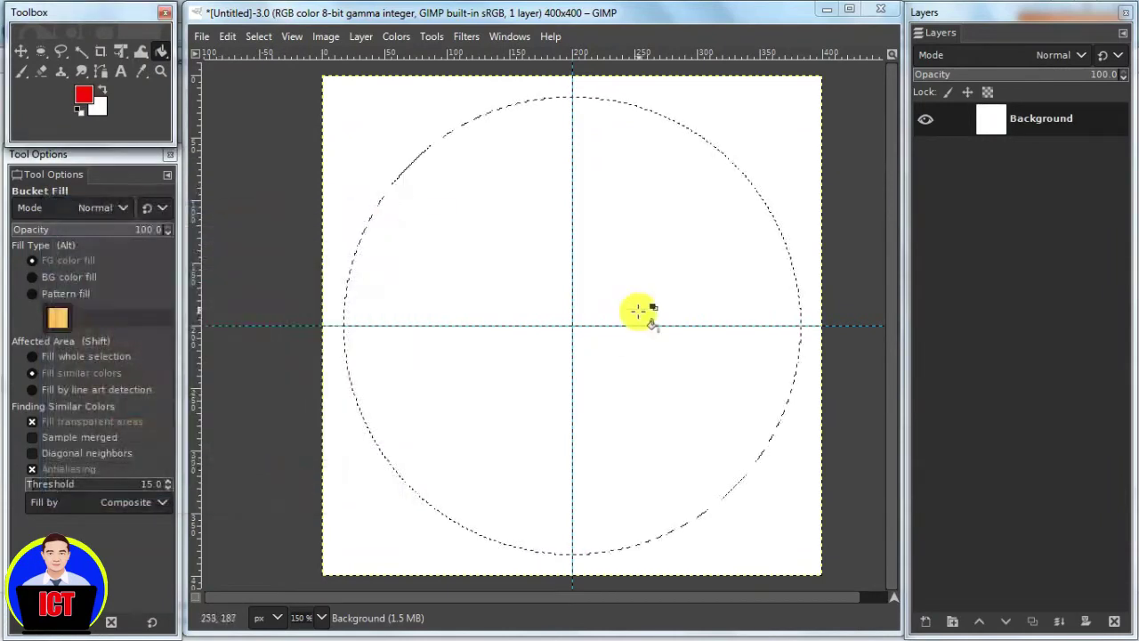
click(538, 289)
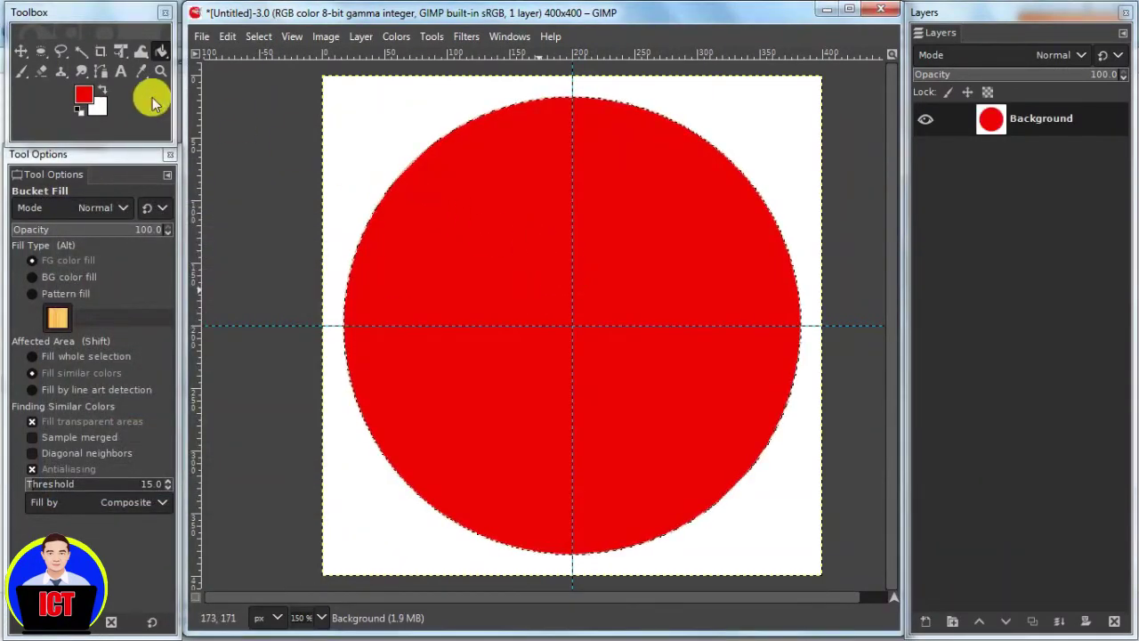
- Shrink the circular selection to about 318 px around the centre and fill it with white
click(40, 51)
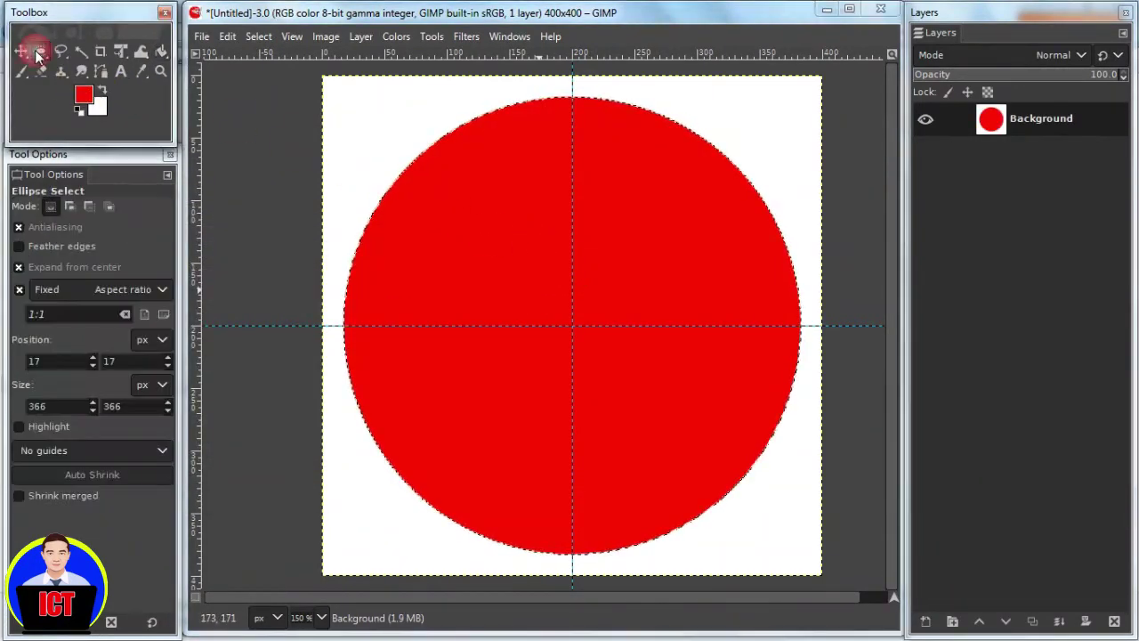
click(644, 318)
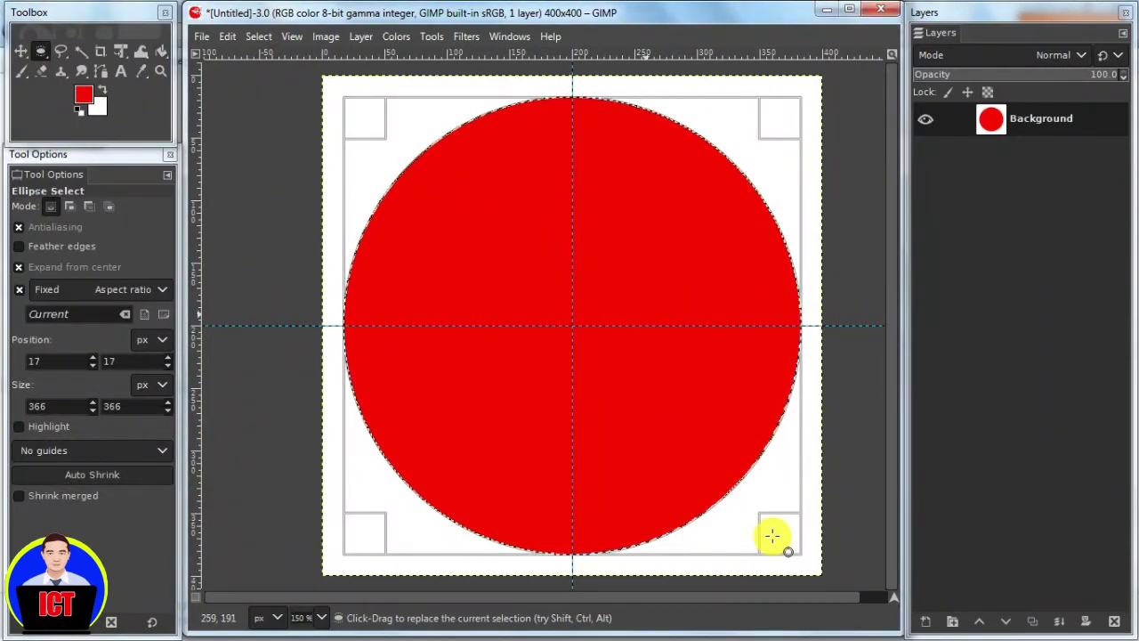
drag(763, 518, 733, 458)
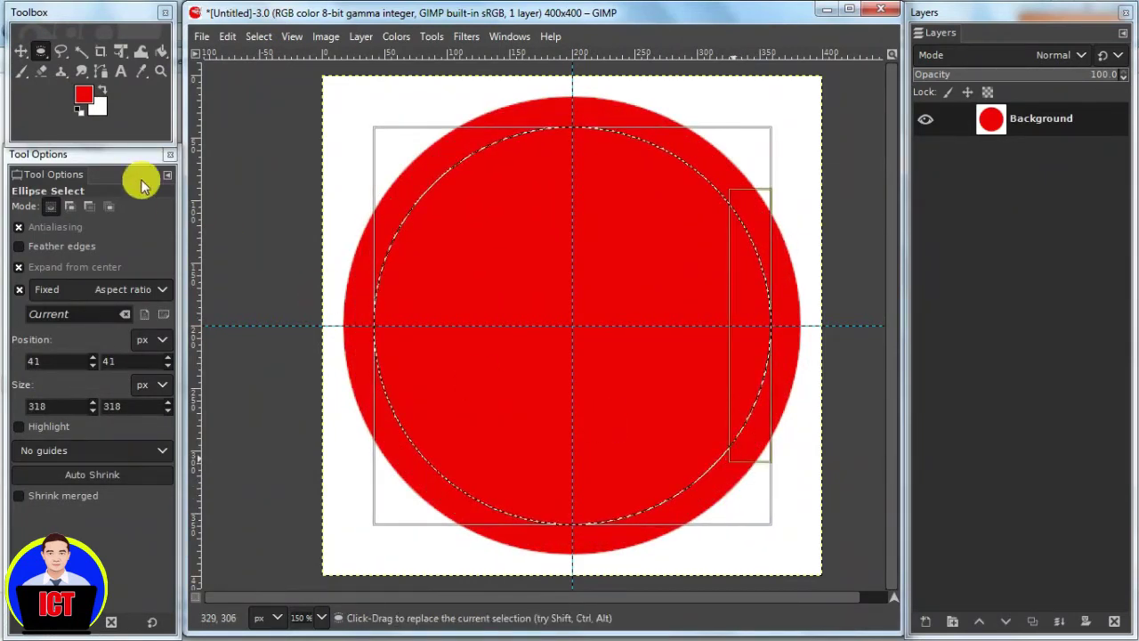
click(104, 92)
click(161, 51)
click(456, 238)
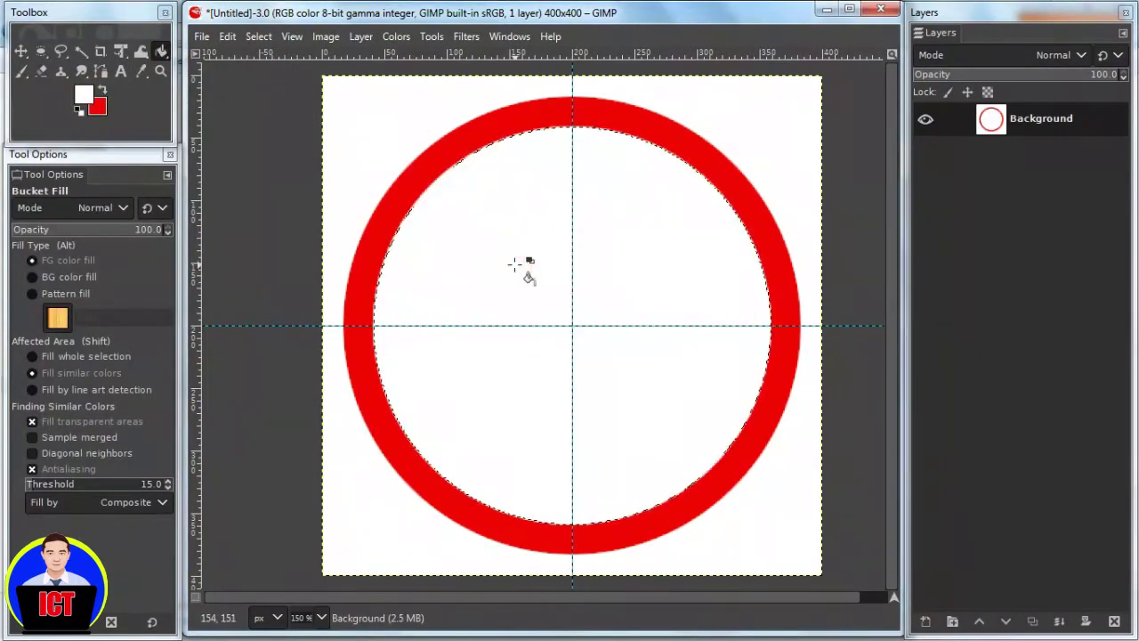
- Reduce the centred circular selection to about 266 px and bucket-fill it with red
click(42, 53)
click(635, 340)
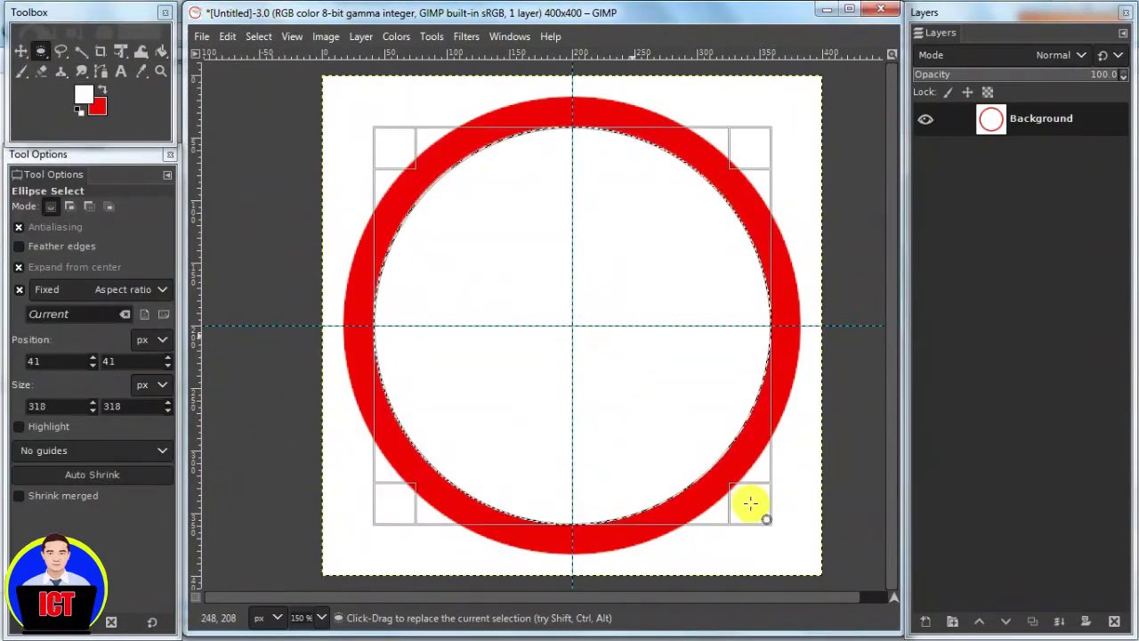
drag(747, 504, 706, 472)
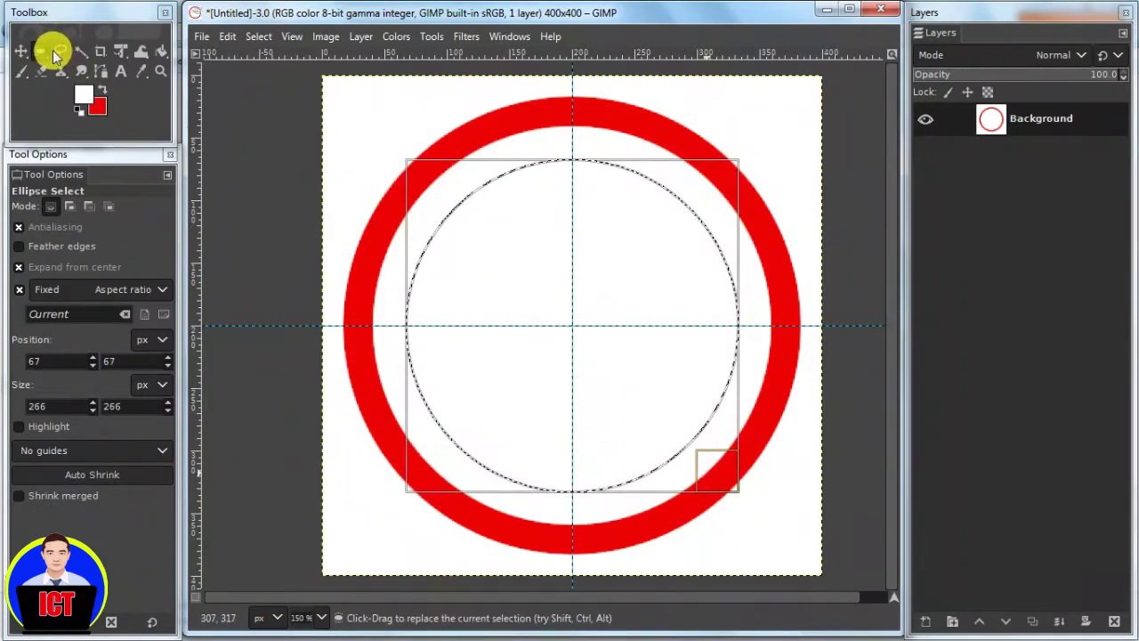
click(162, 50)
click(103, 89)
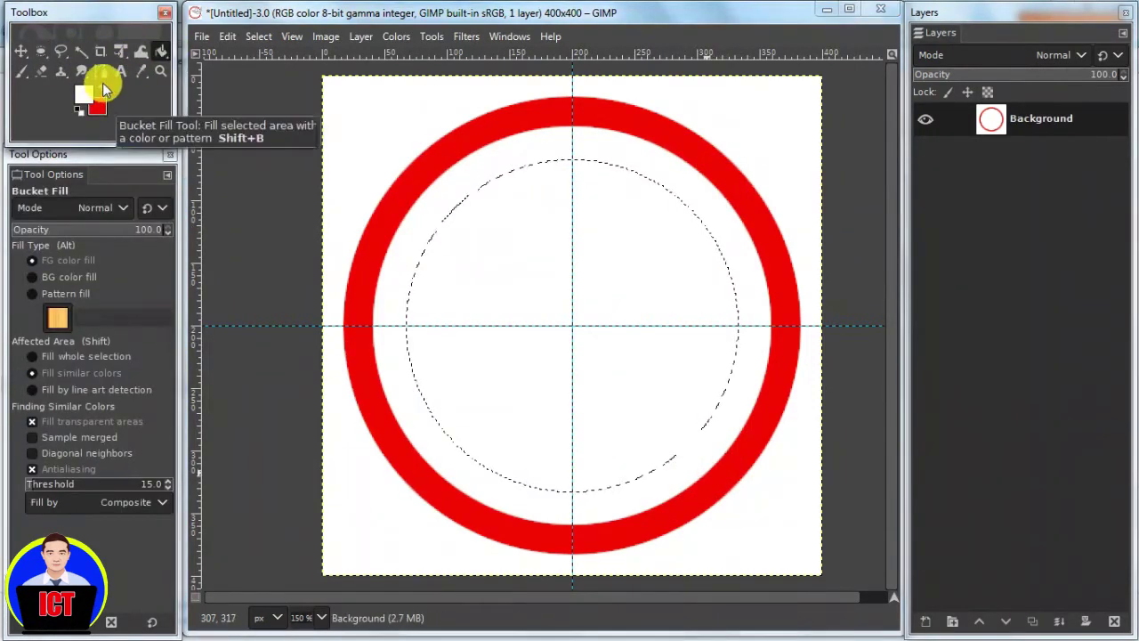
click(662, 294)
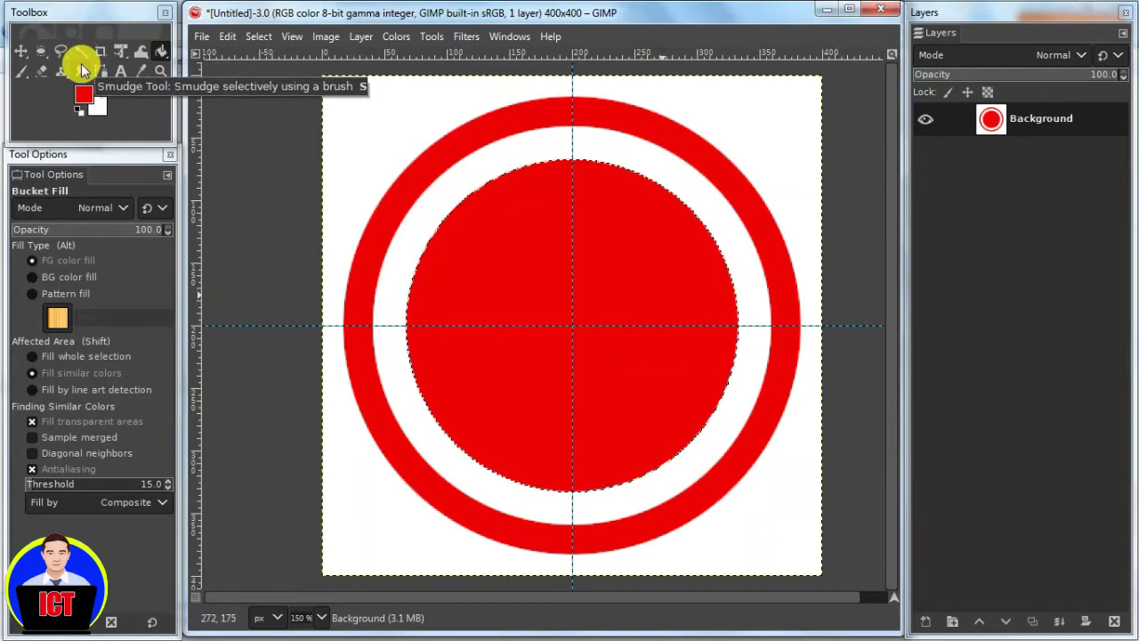
- Resize the centred circular selection to about 214 px inside the inner red disc
click(41, 51)
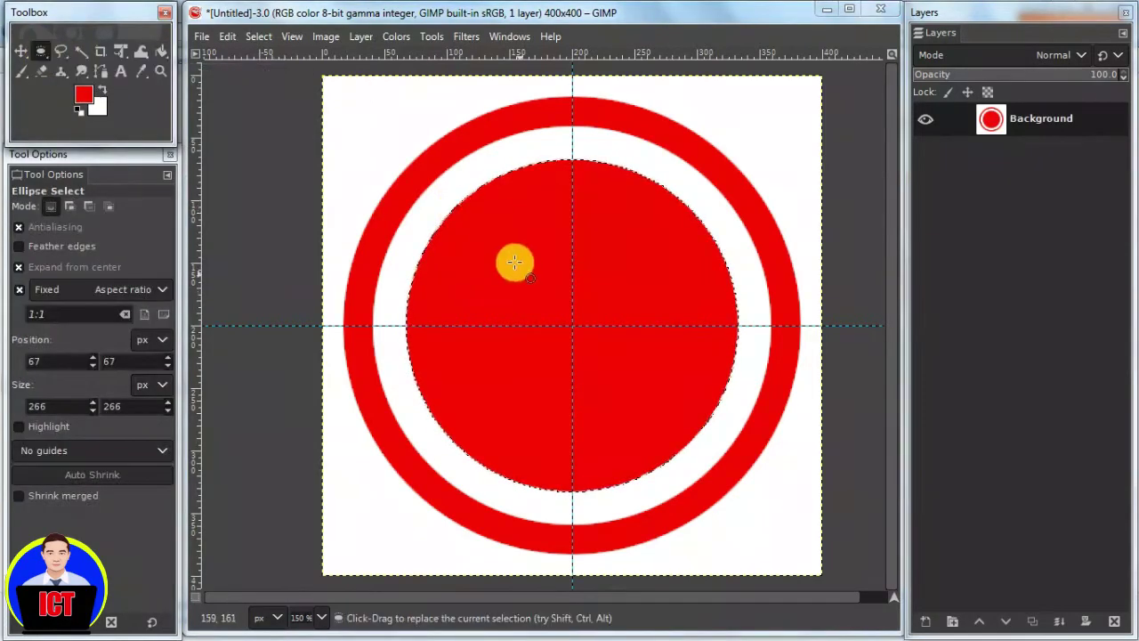
click(602, 329)
drag(717, 476, 682, 440)
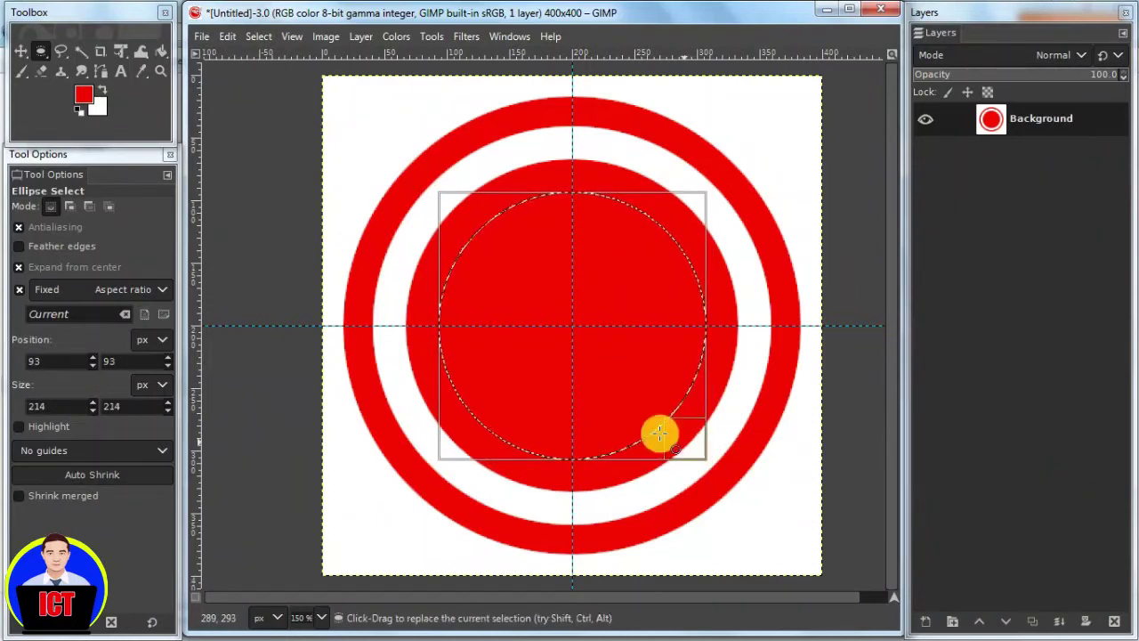
- Fill the selected innermost circle with the blue foreground color 4d32ff and clear the selection
click(160, 51)
click(87, 98)
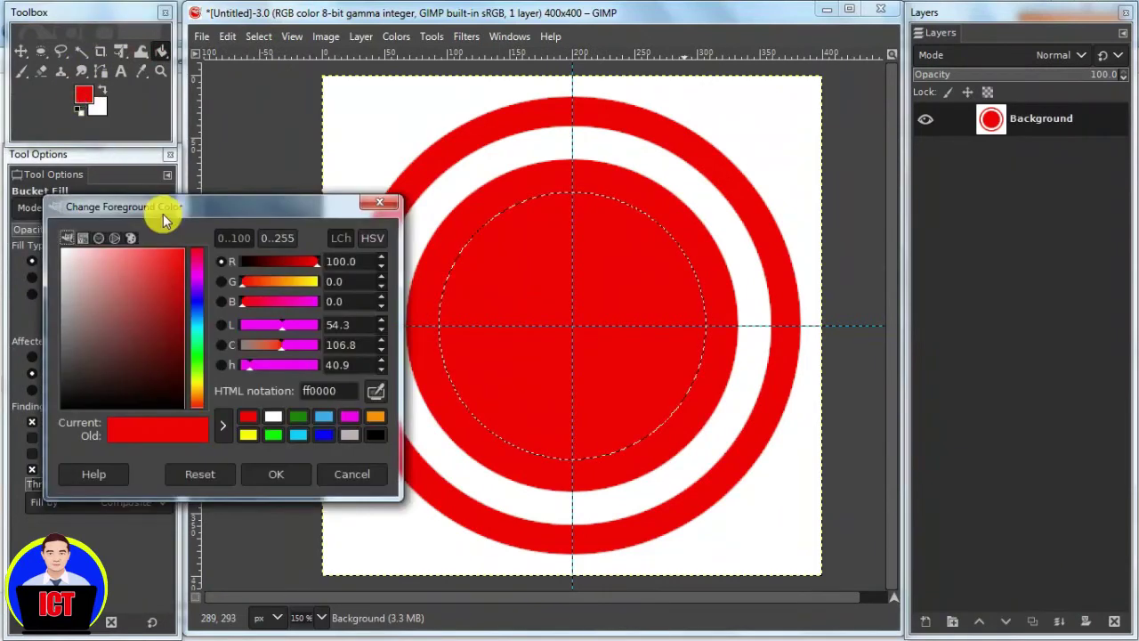
click(196, 299)
drag(163, 248, 161, 240)
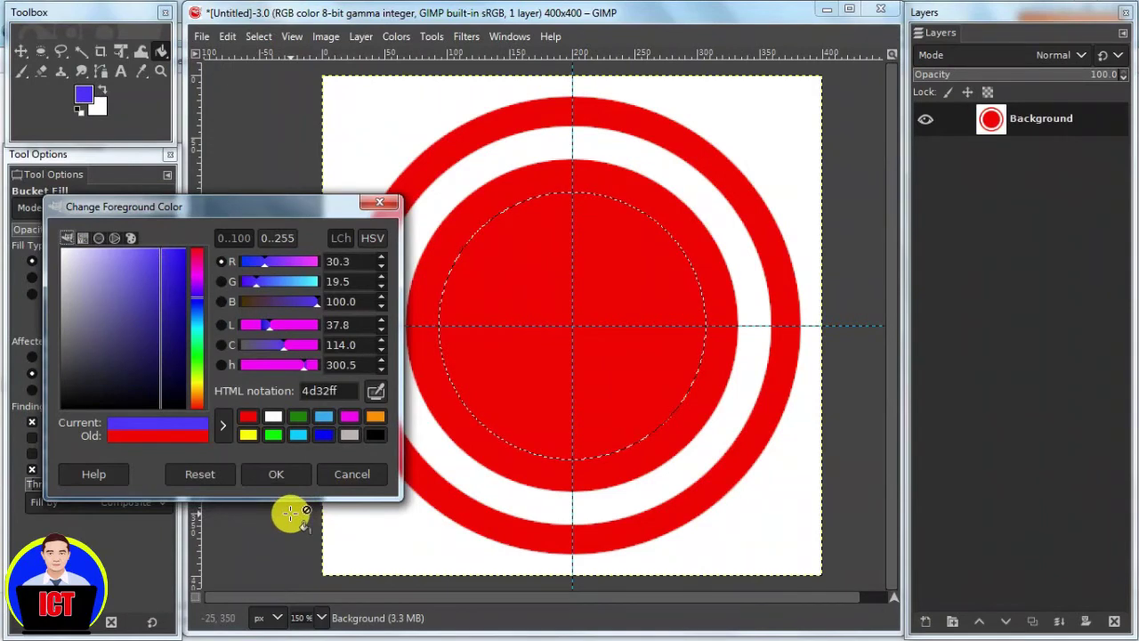
click(283, 476)
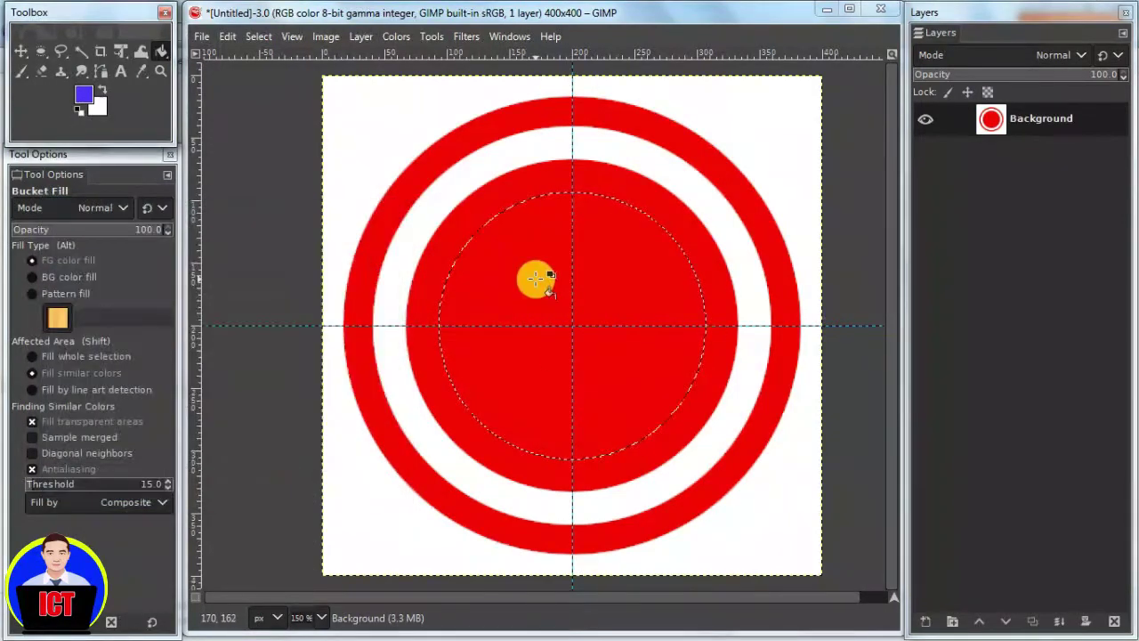
click(533, 278)
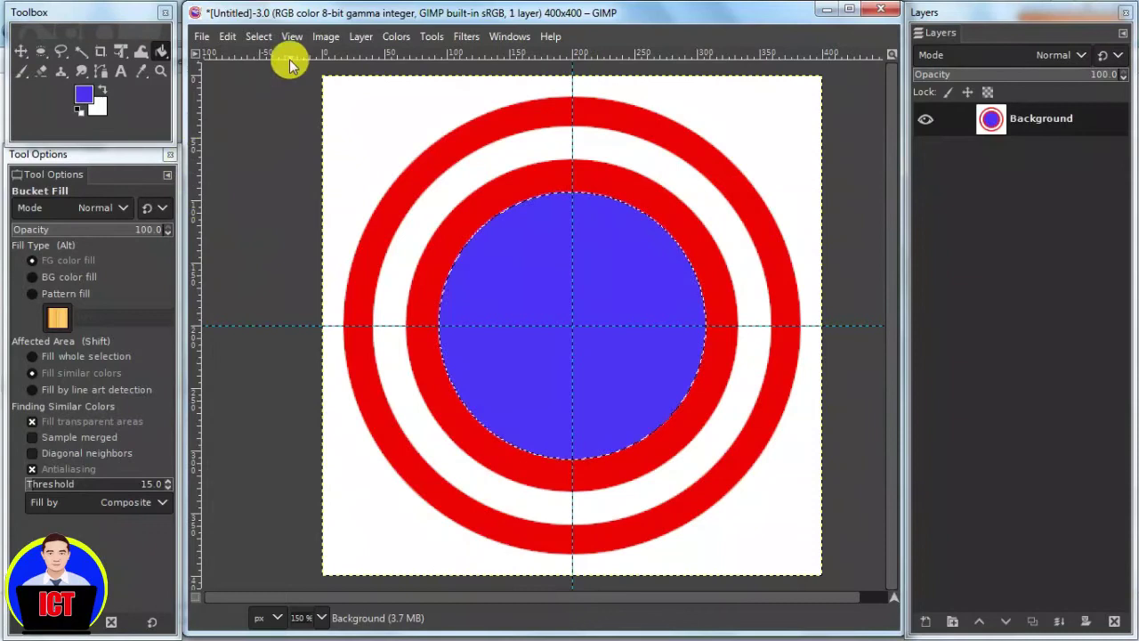
click(258, 35)
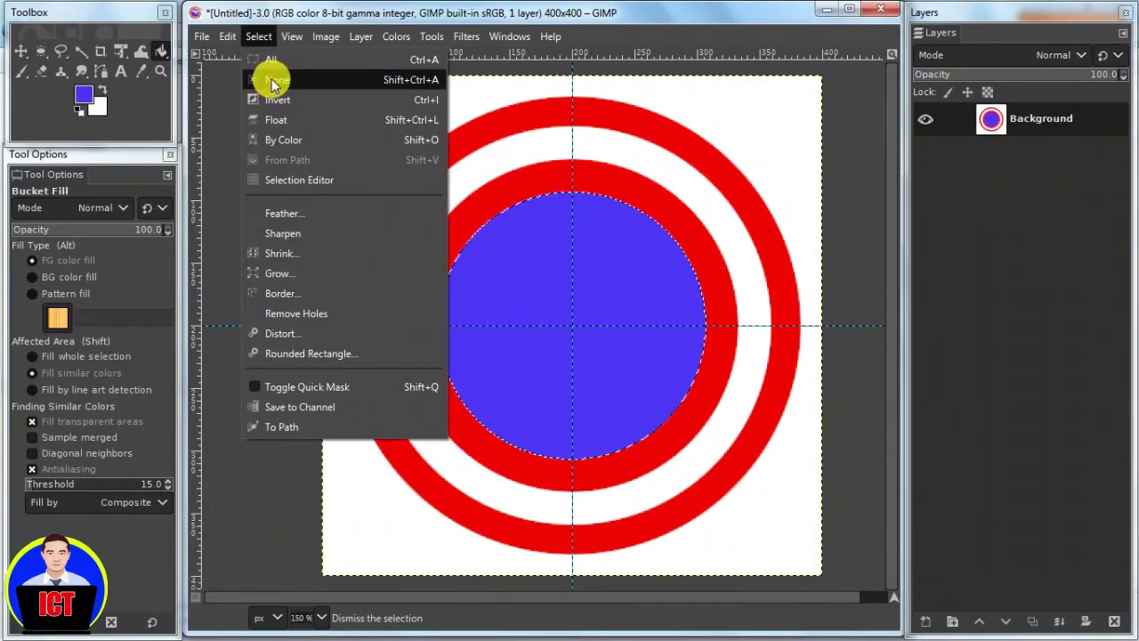
click(412, 86)
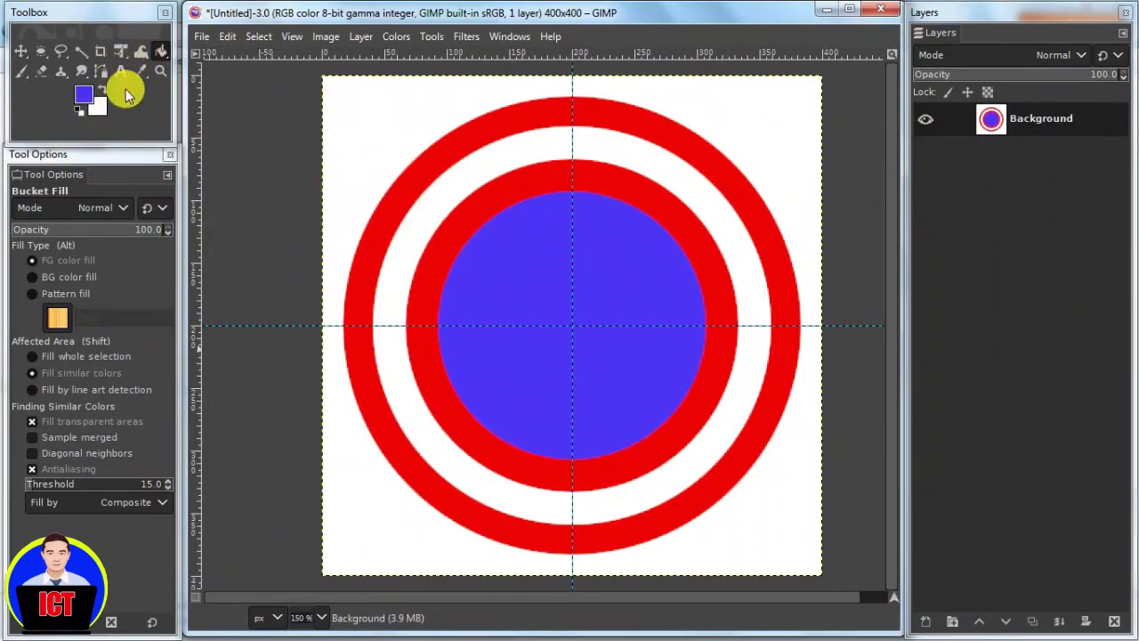
- Choose the Paintbrush and create a new transparent layer named "Bintang" above the Background layer
click(25, 75)
click(64, 75)
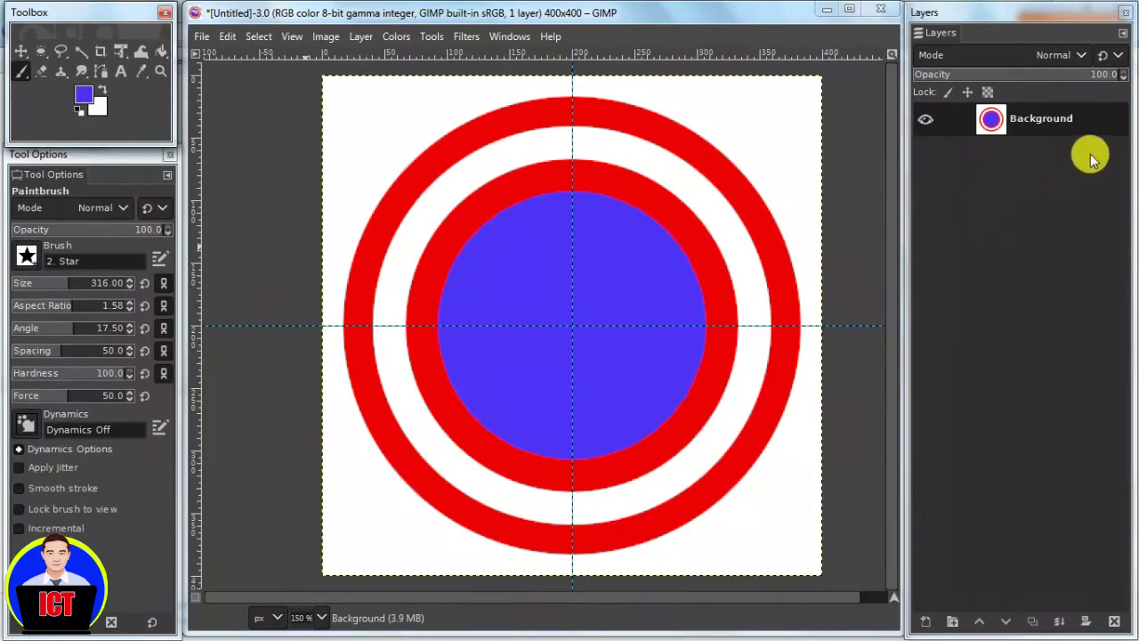
click(1048, 120)
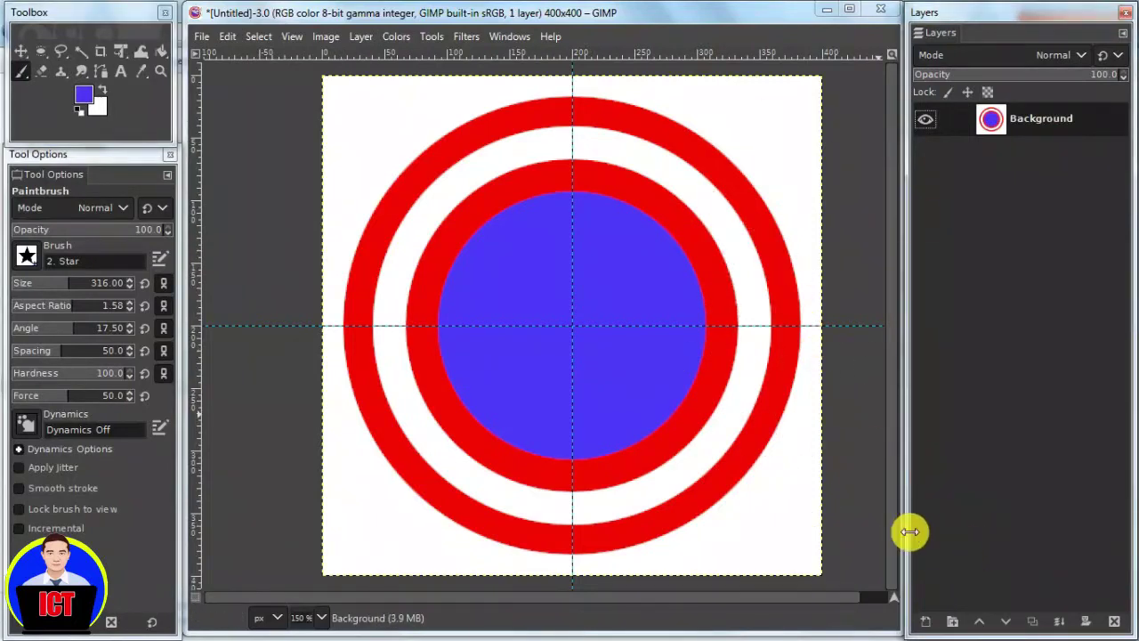
click(925, 621)
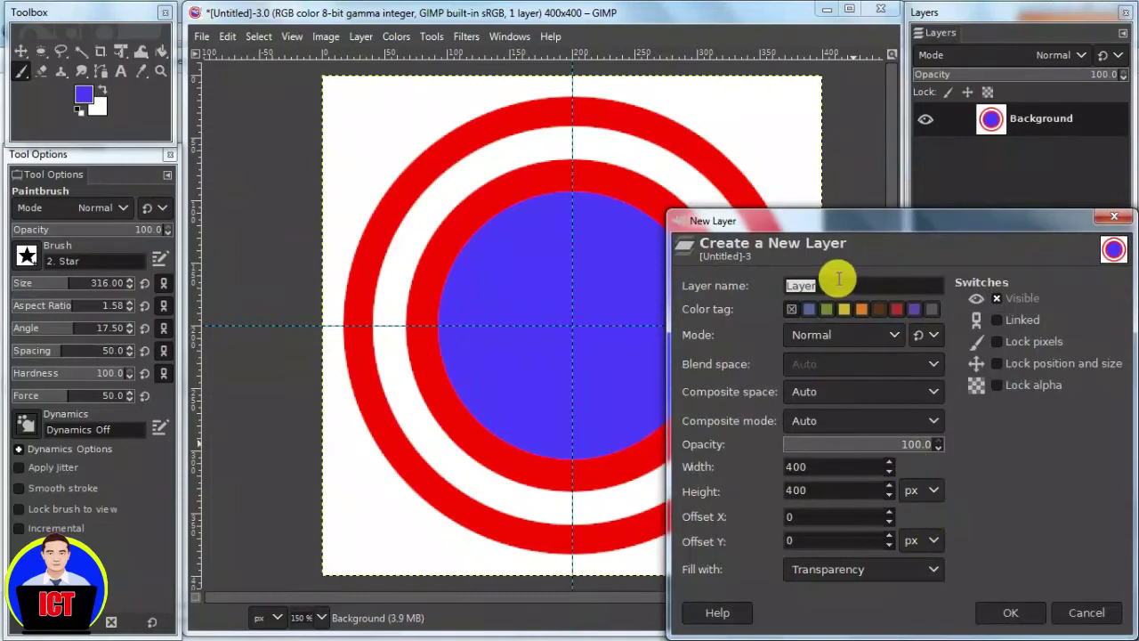
click(750, 267)
text(Bintang)
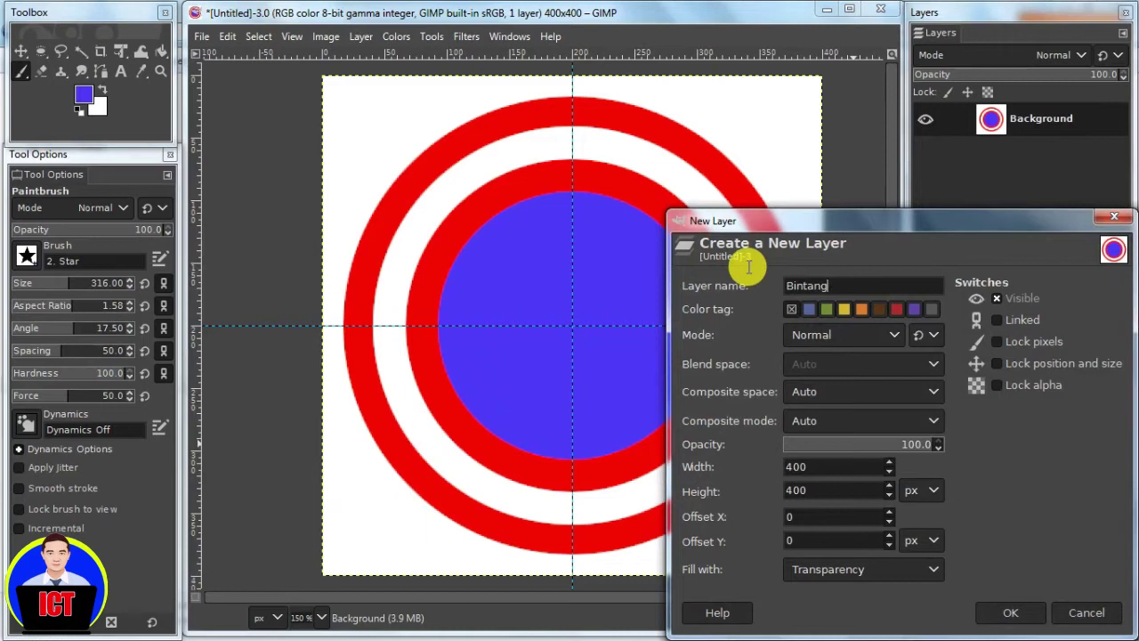
key(Return)
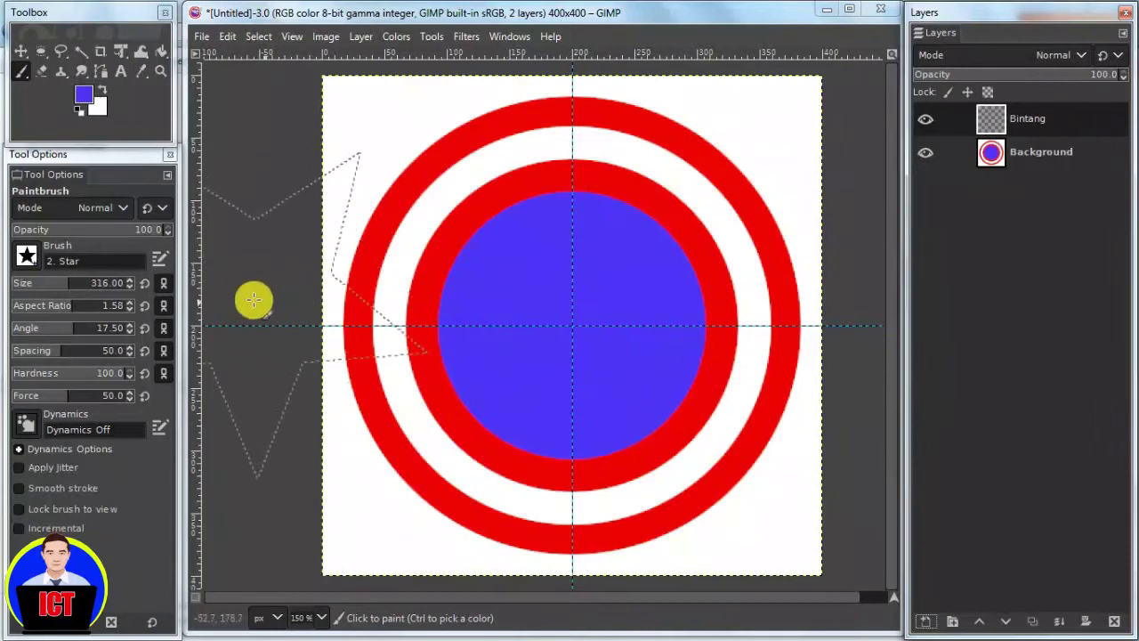
- Stamp one white star at the centre of the Bintang layer using the 2. Star brush at size 230
drag(64, 283, 59, 283)
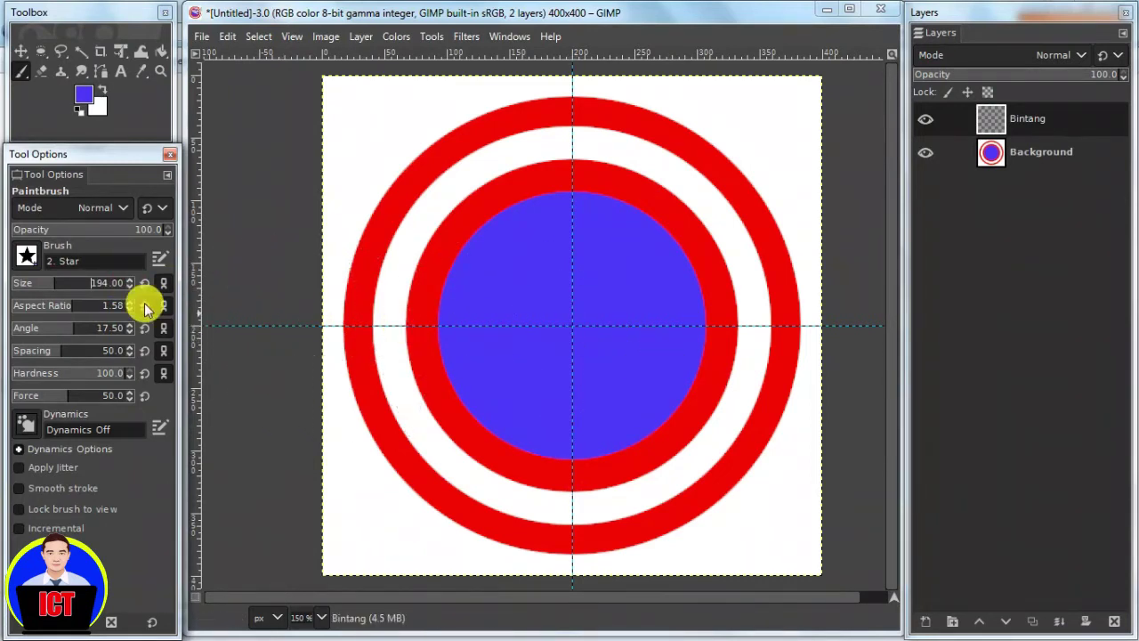
click(129, 280)
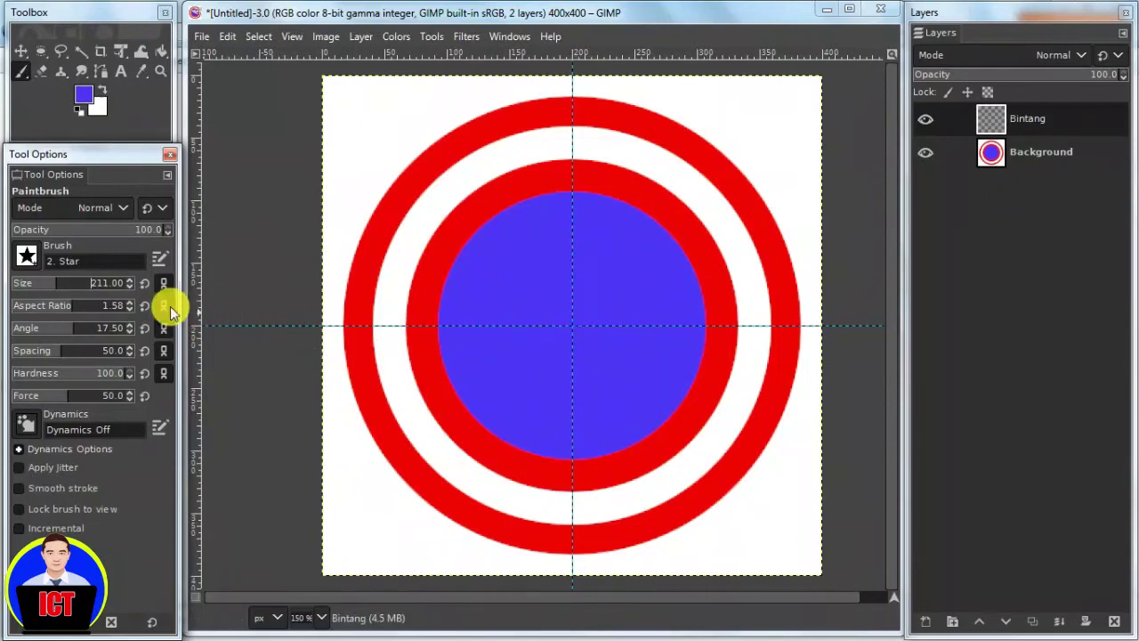
scroll(126, 282, up, 3)
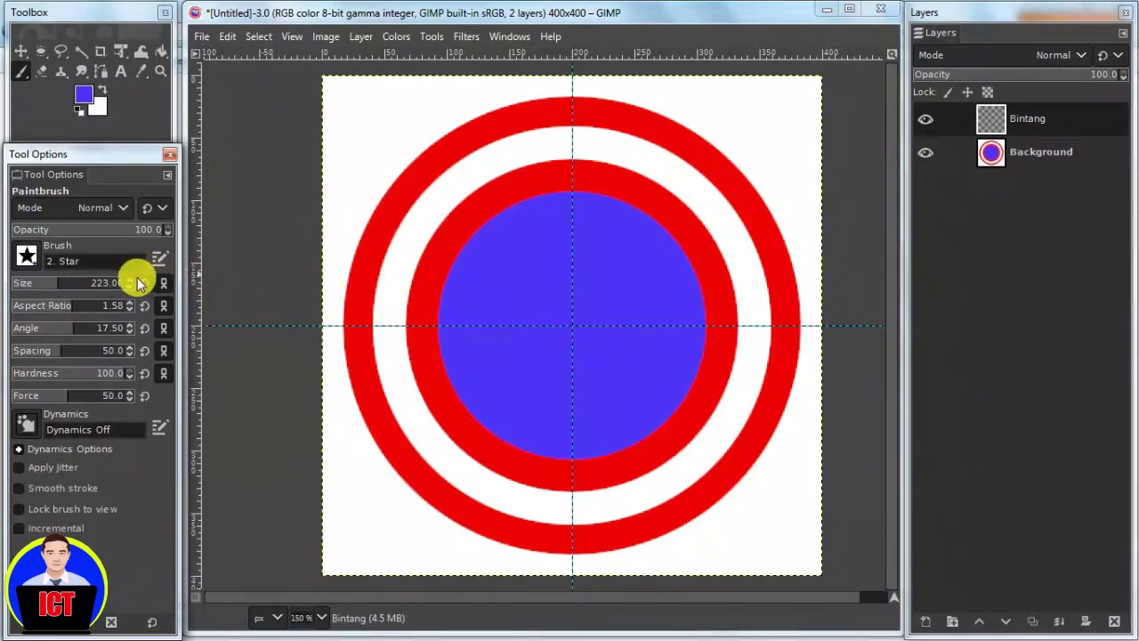
click(130, 279)
click(552, 314)
drag(553, 314, 567, 330)
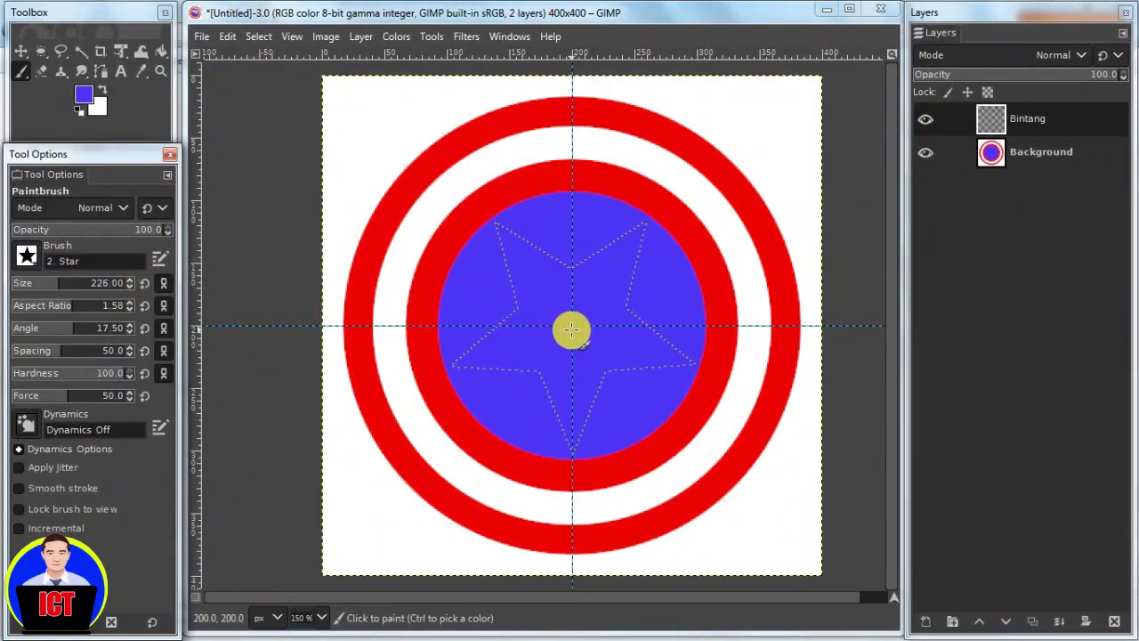
click(121, 282)
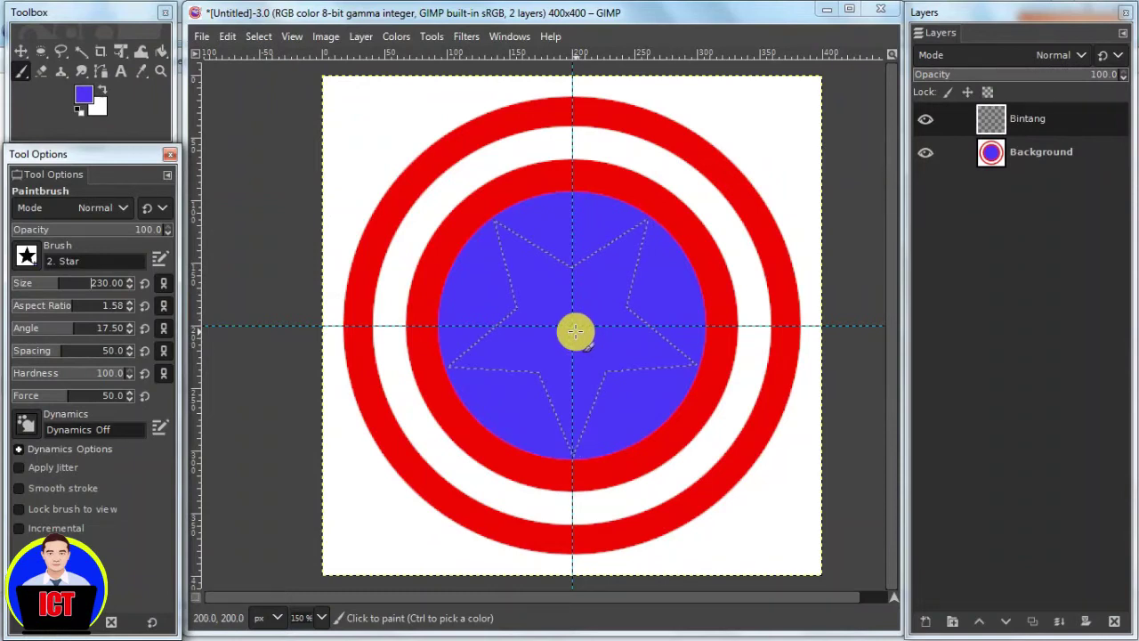
click(101, 90)
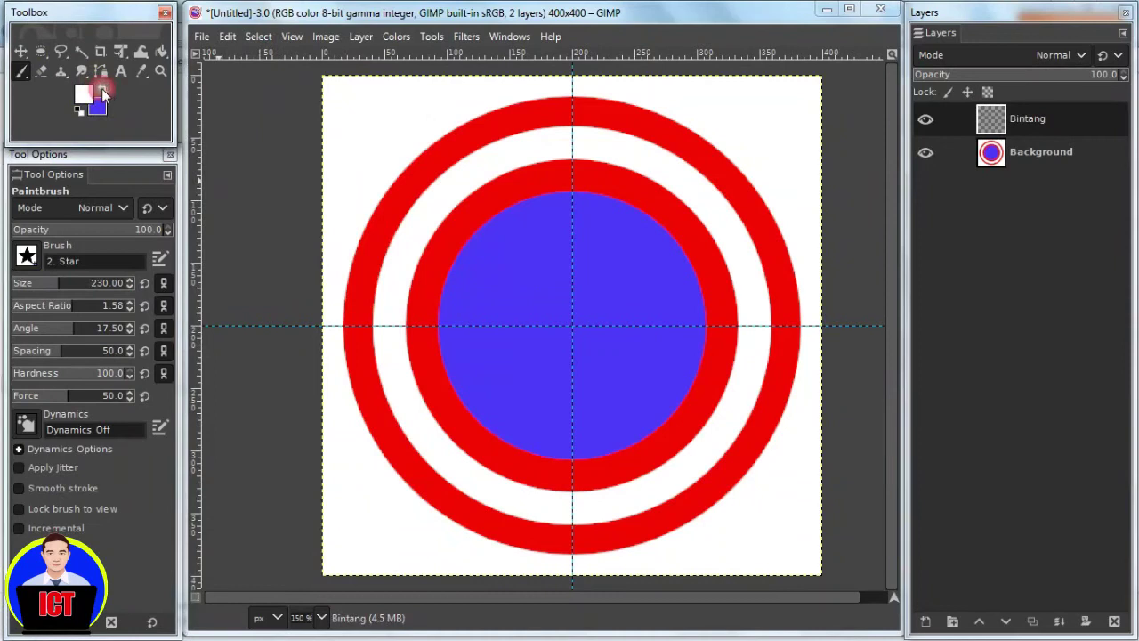
click(576, 331)
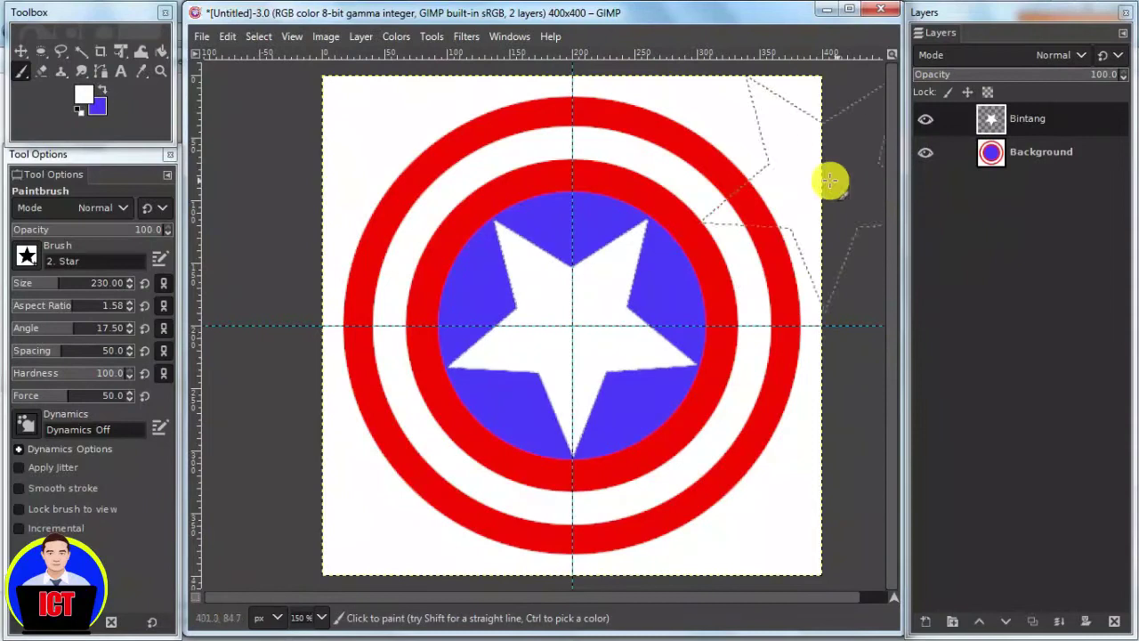
- Rotate the star layer by -36 degrees about the image centre so one point faces straight up
right_click(120, 54)
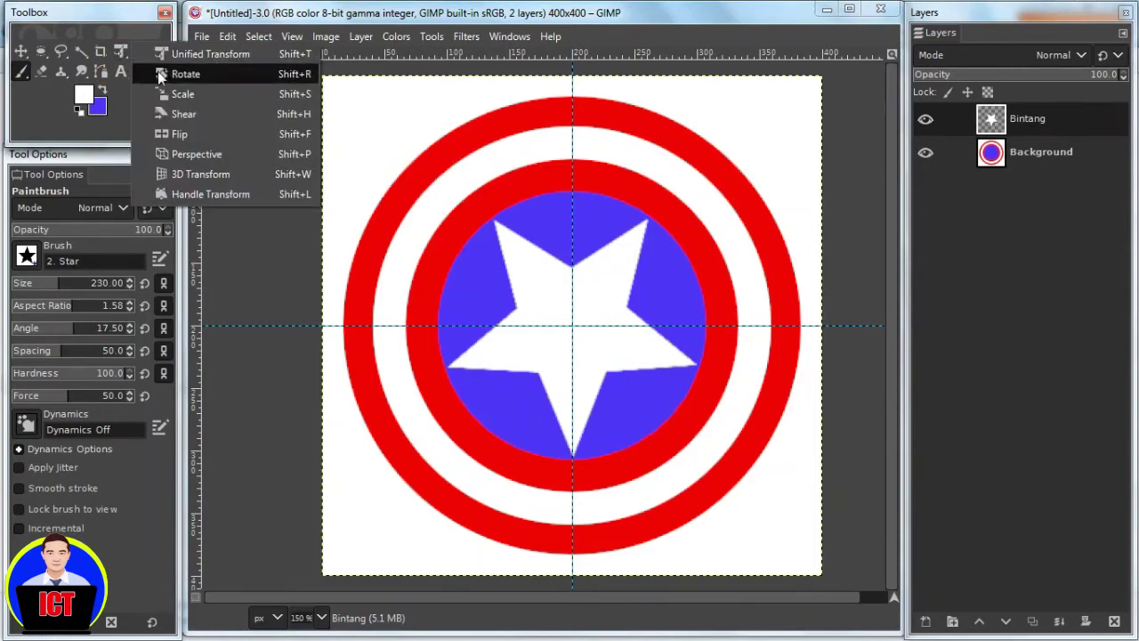
click(234, 86)
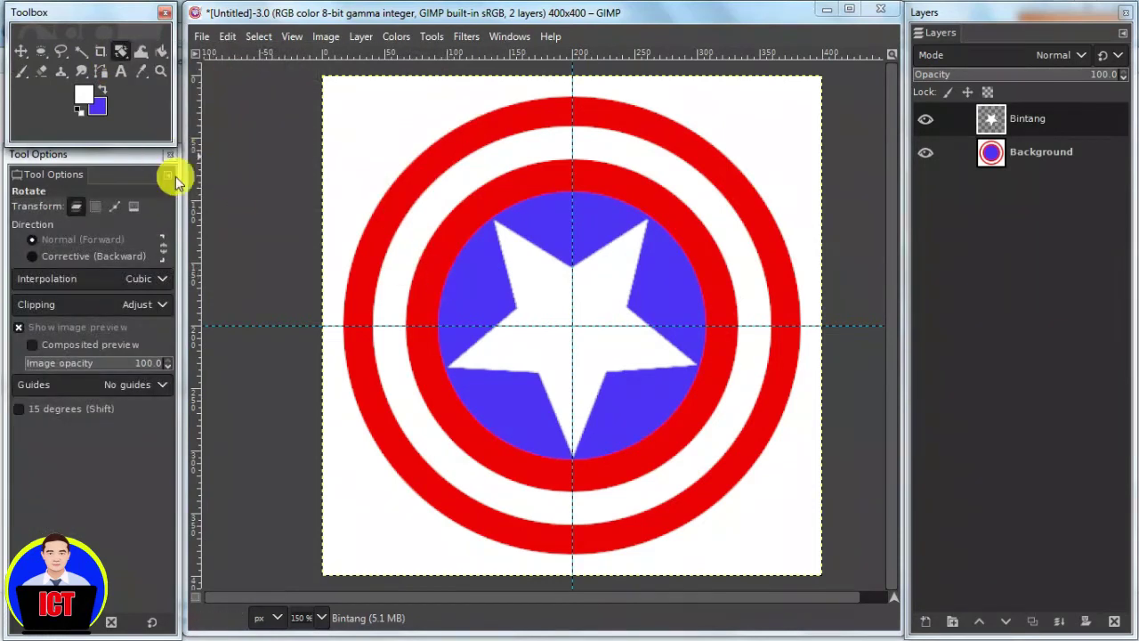
click(539, 299)
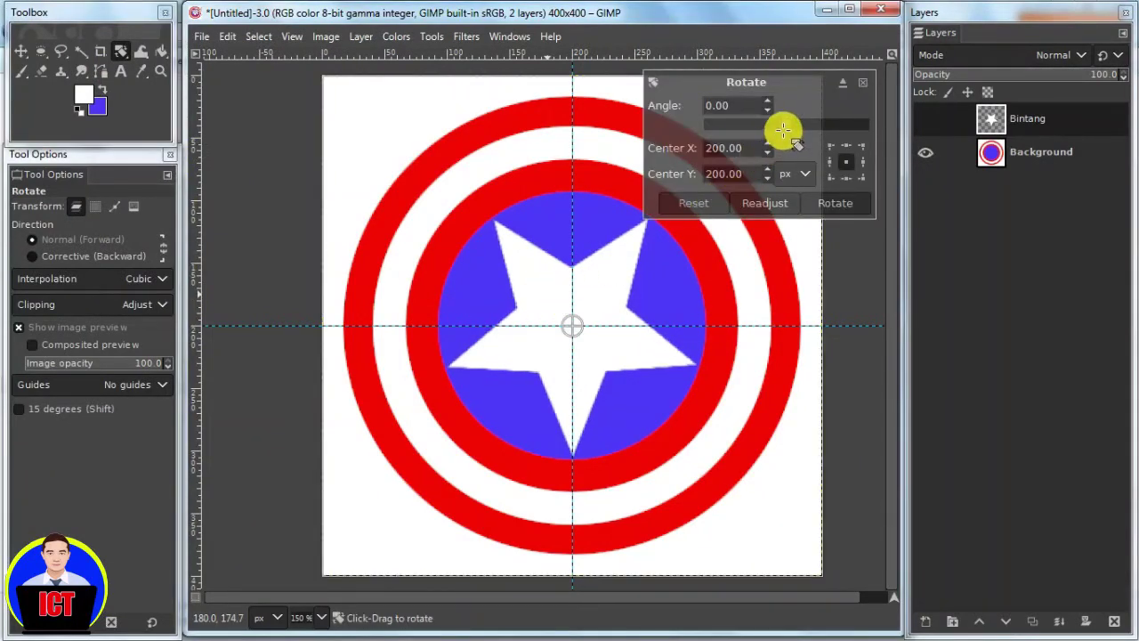
drag(787, 125, 774, 119)
click(819, 204)
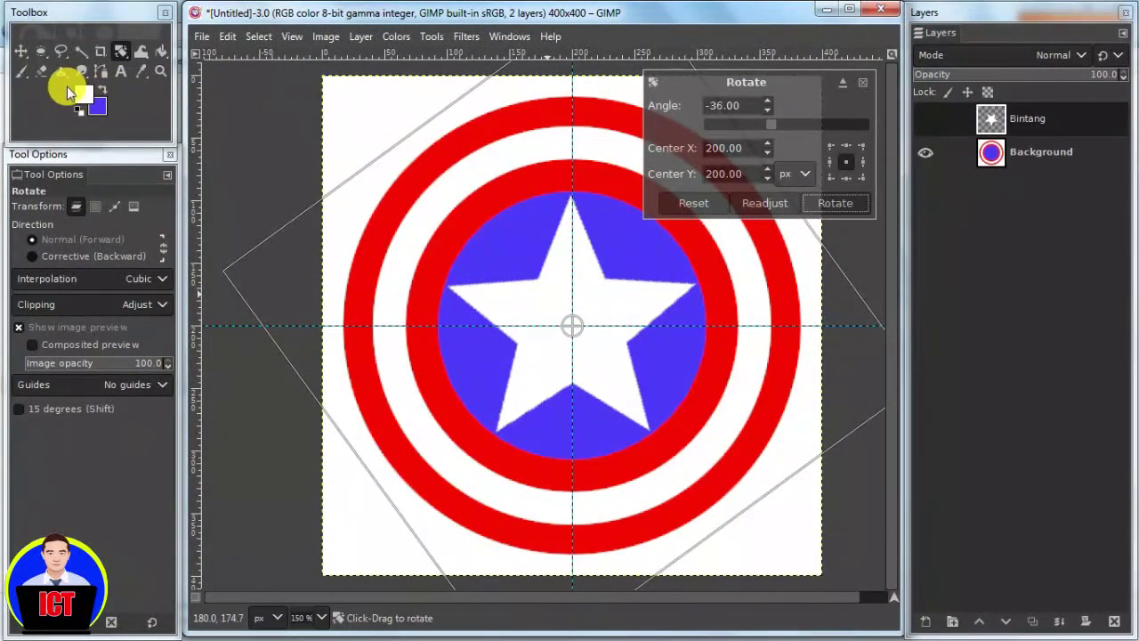
click(22, 52)
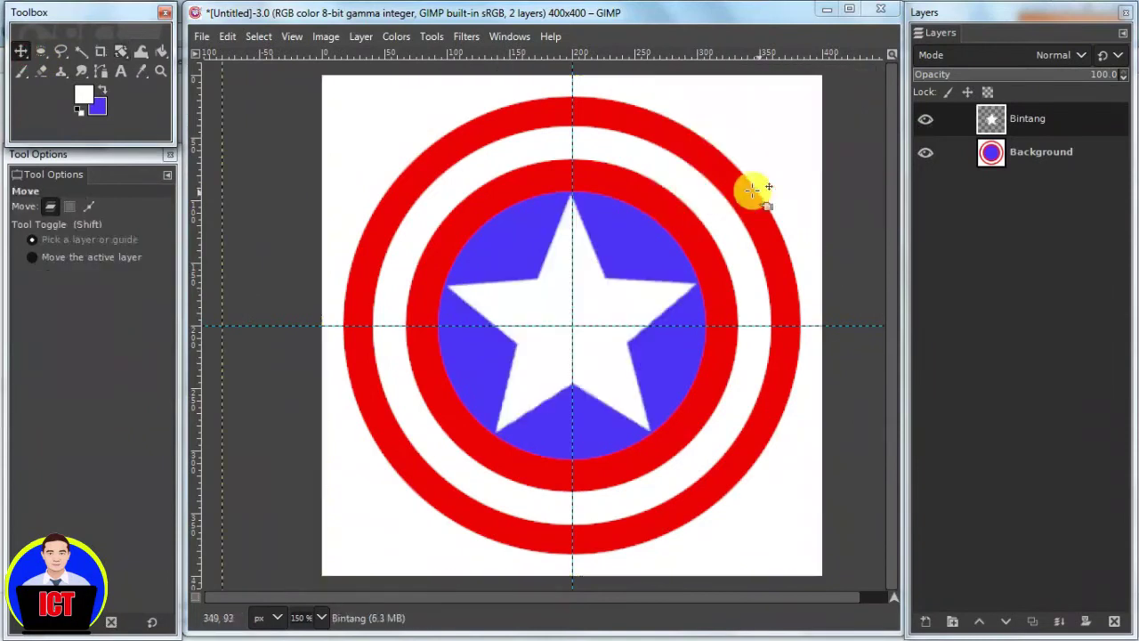
- Select the white star with Fuzzy Select and activate the Gradient tool
click(80, 51)
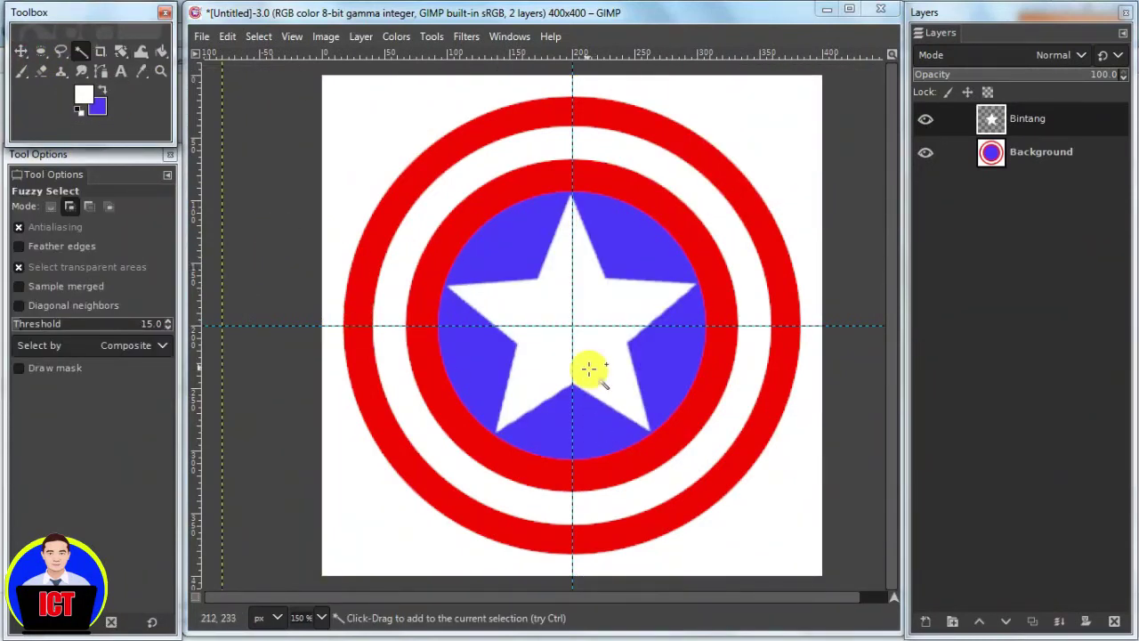
click(537, 306)
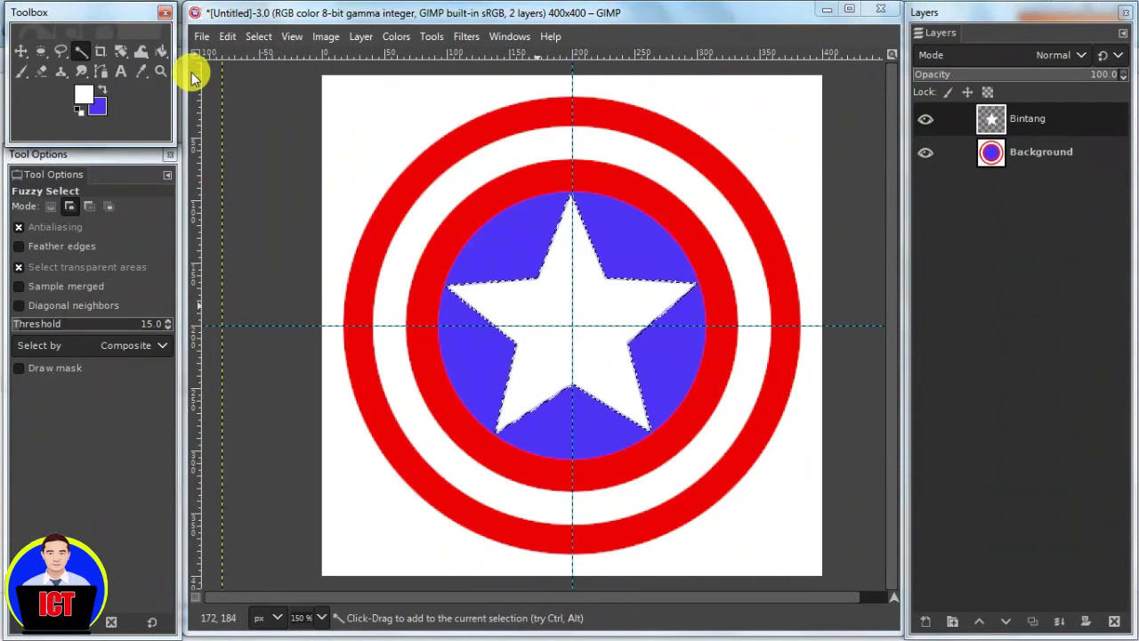
key(g)
click(26, 256)
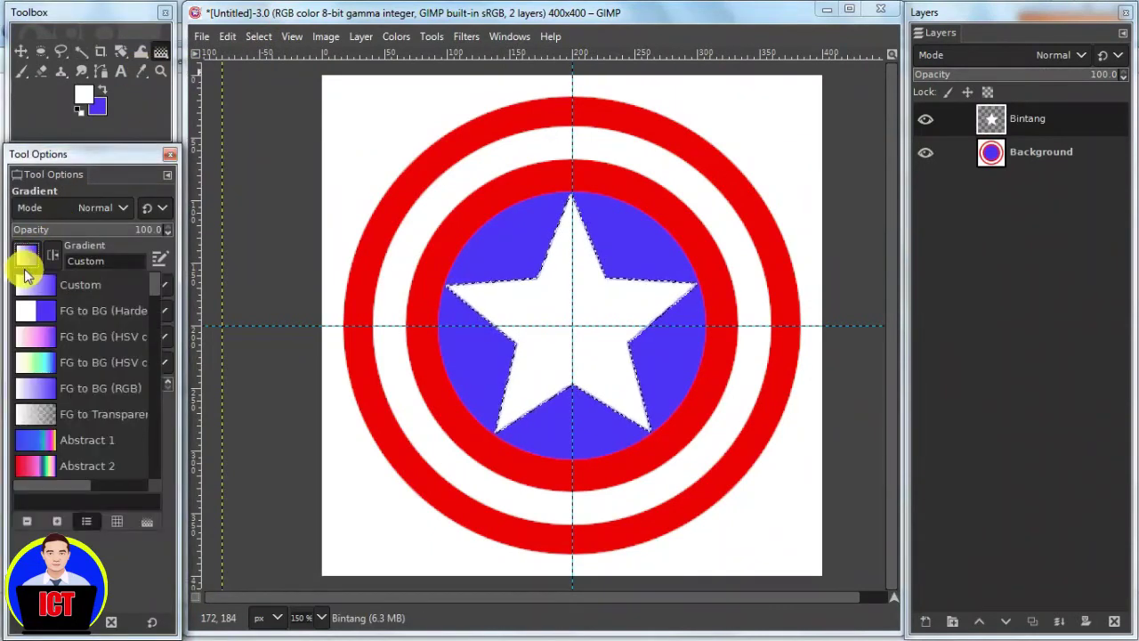
- Change the background color to the dark gray 5a595f
click(104, 109)
click(104, 108)
drag(158, 271, 72, 367)
click(274, 475)
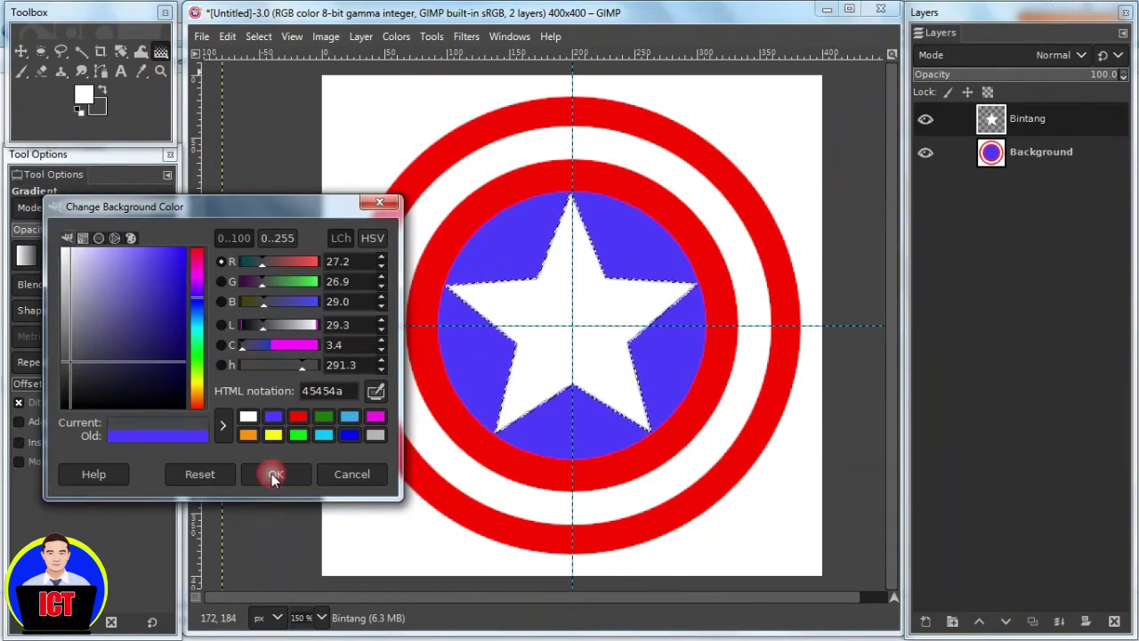
click(70, 363)
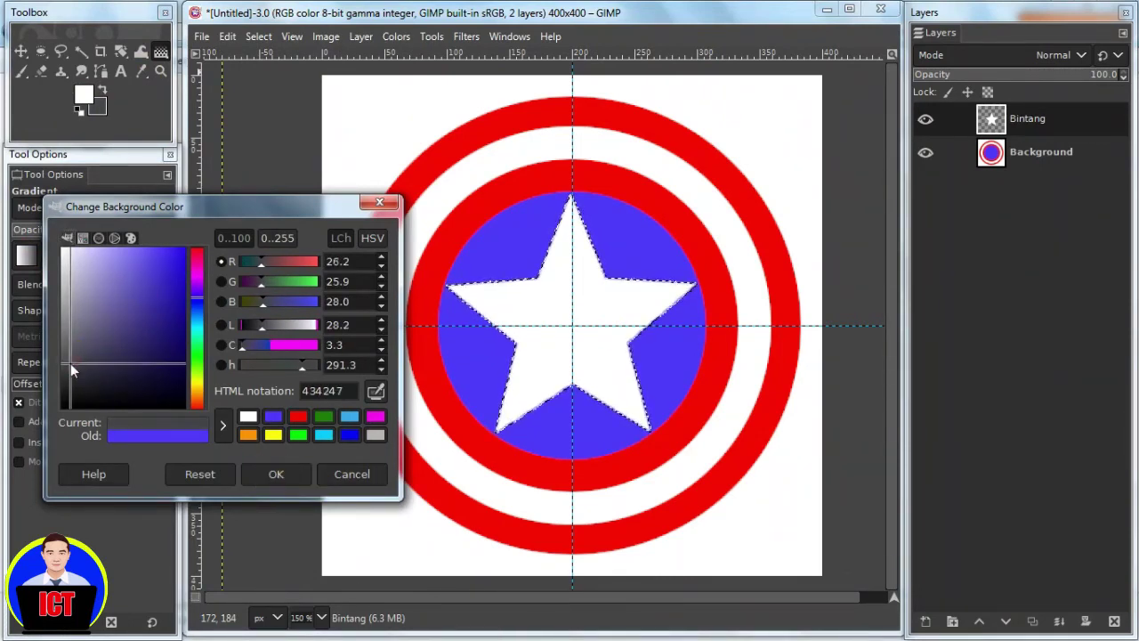
drag(70, 363, 68, 348)
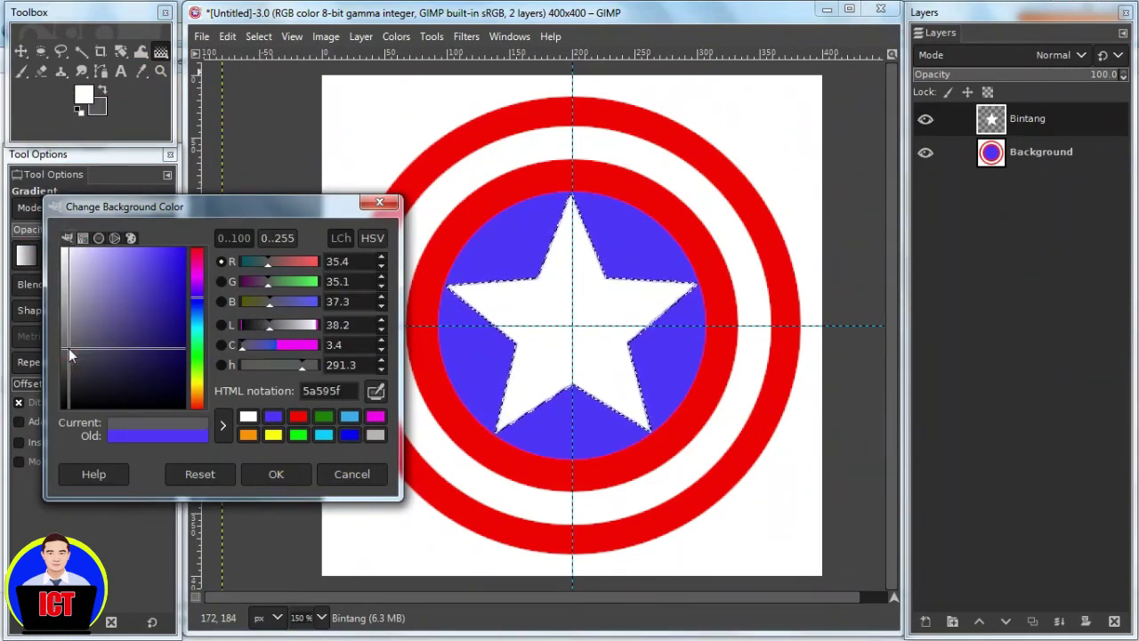
click(278, 474)
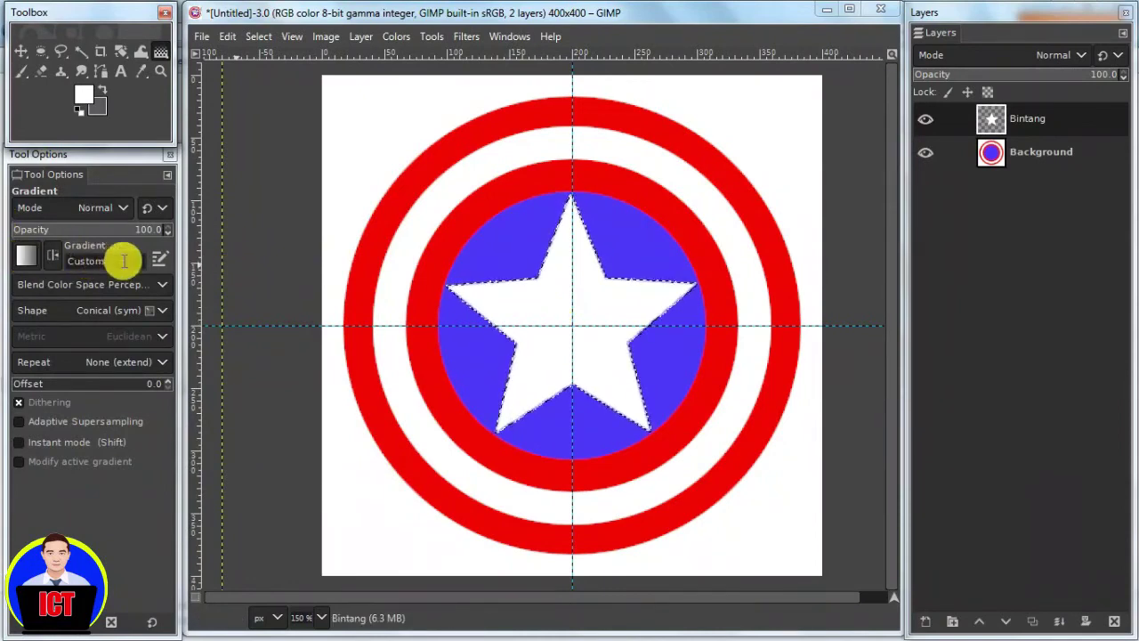
- Fill the selected star with a Conical (asymmetric) gradient from the image centre up-right to about X 249, Y 135, and clear the selection
click(105, 313)
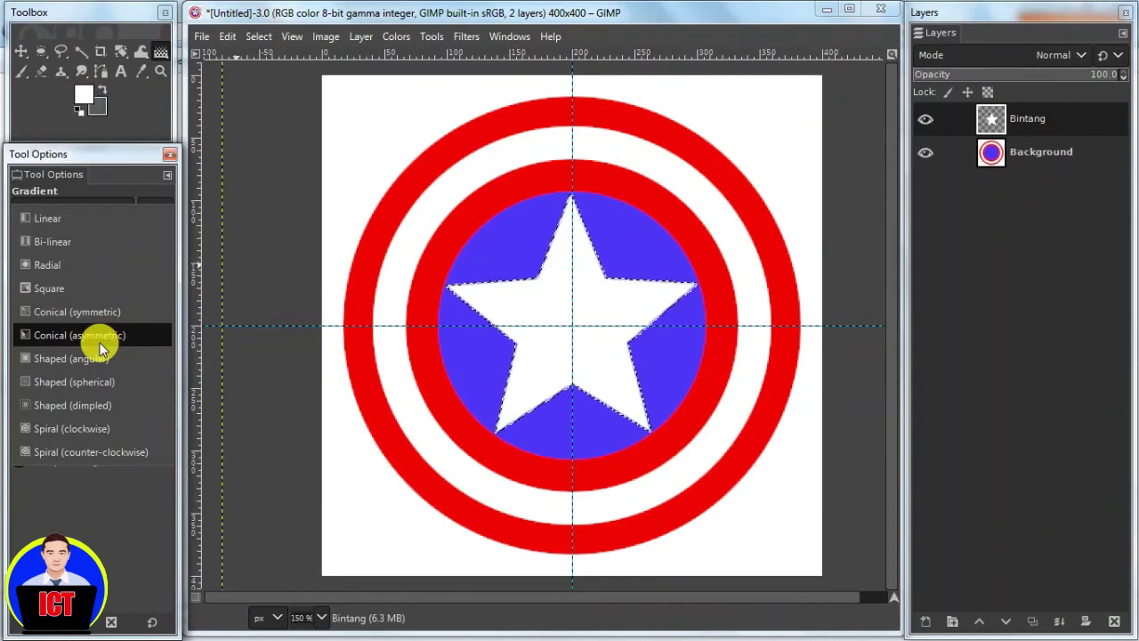
click(100, 338)
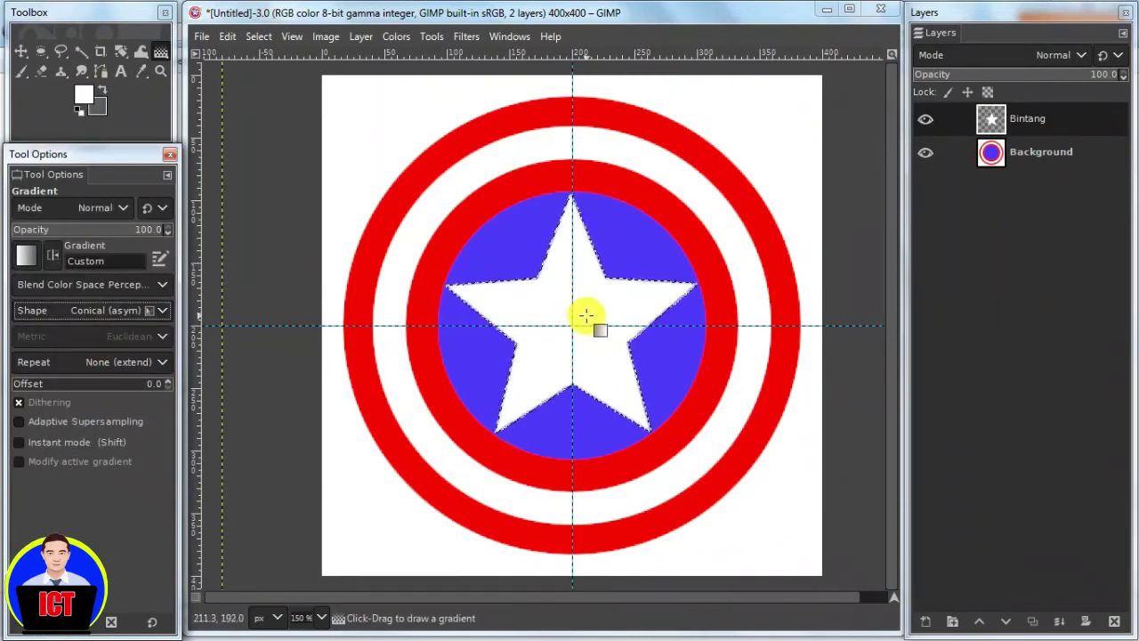
drag(570, 325, 633, 245)
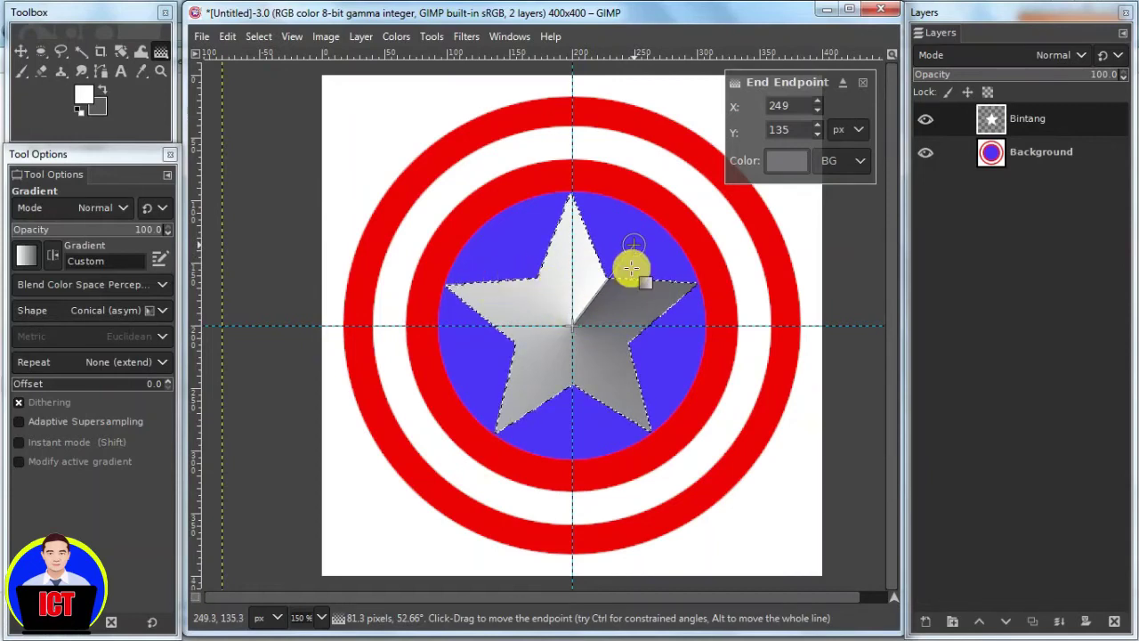
click(23, 52)
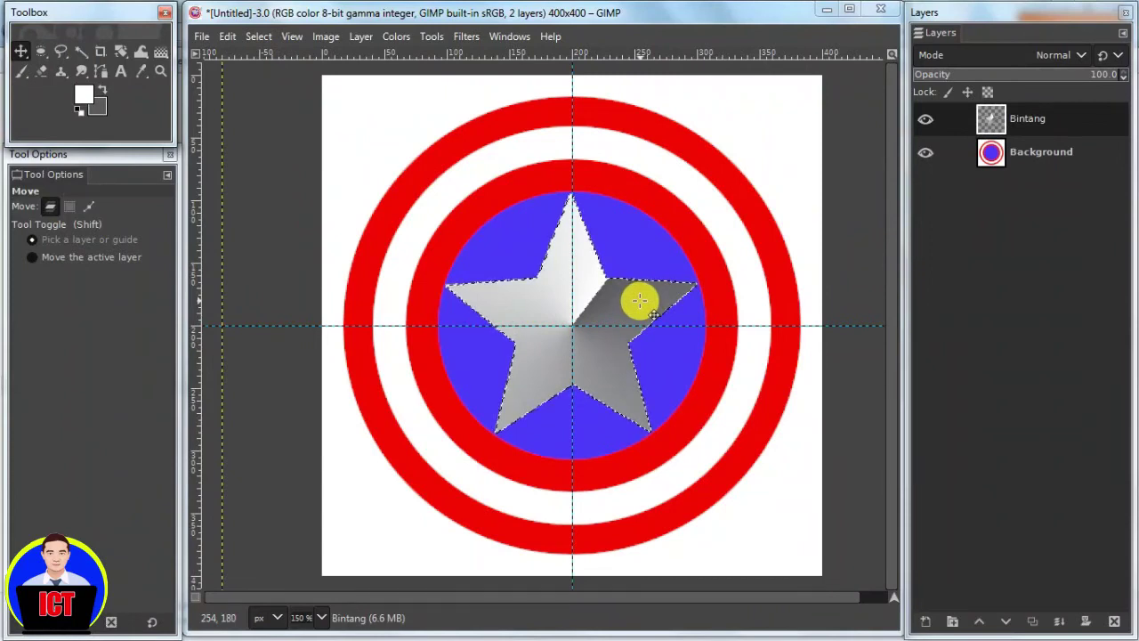
key(ctrl+shift+a)
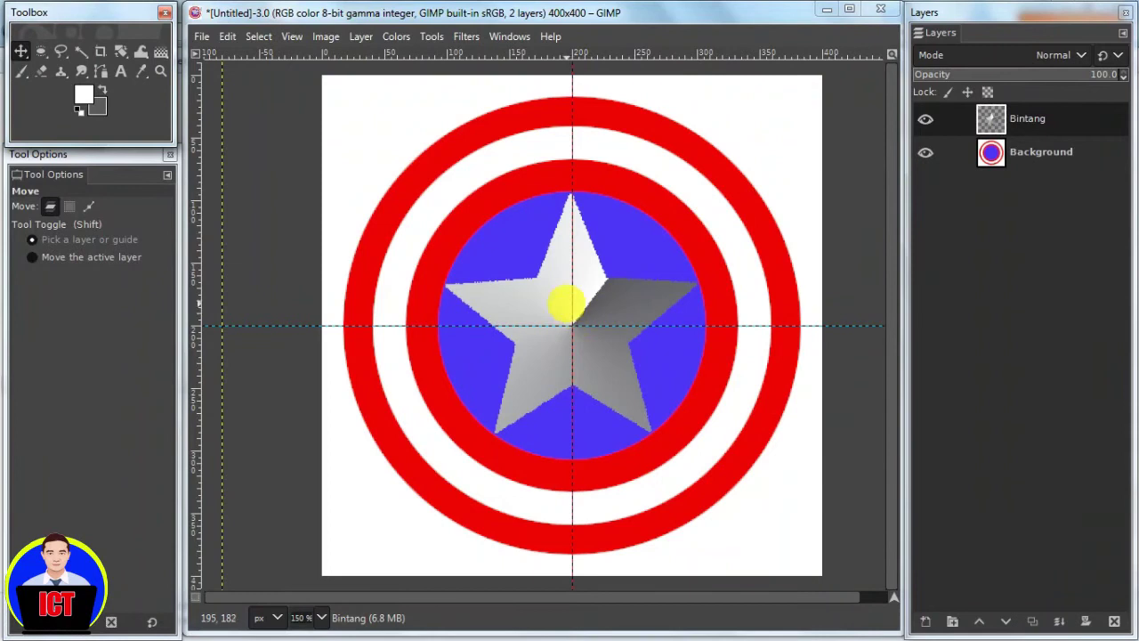
click(1016, 113)
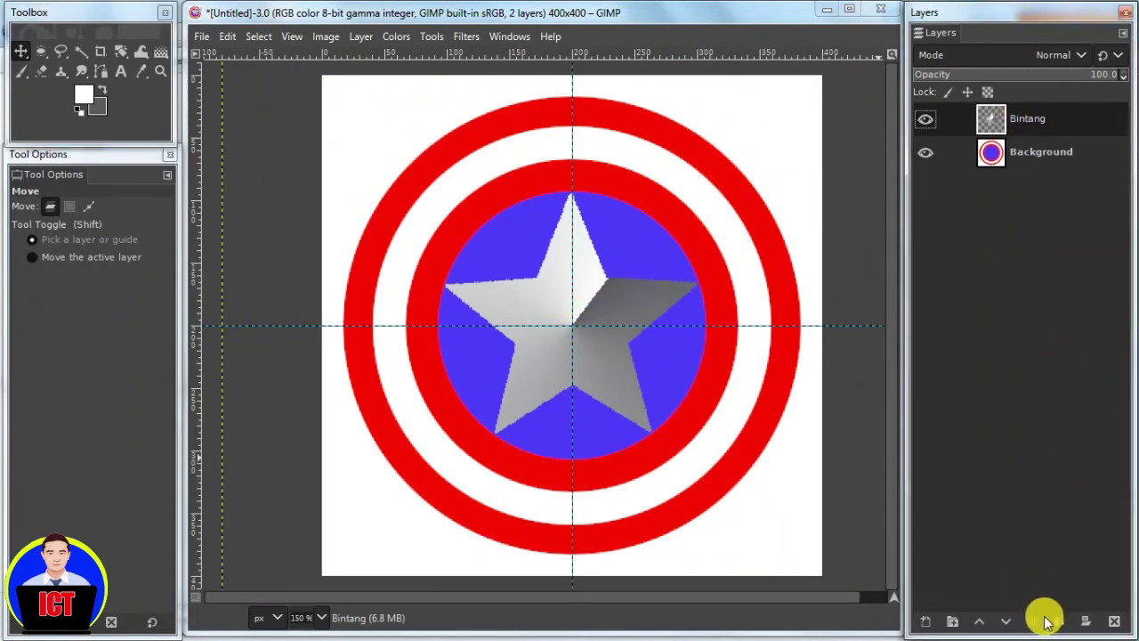
right_click(1017, 124)
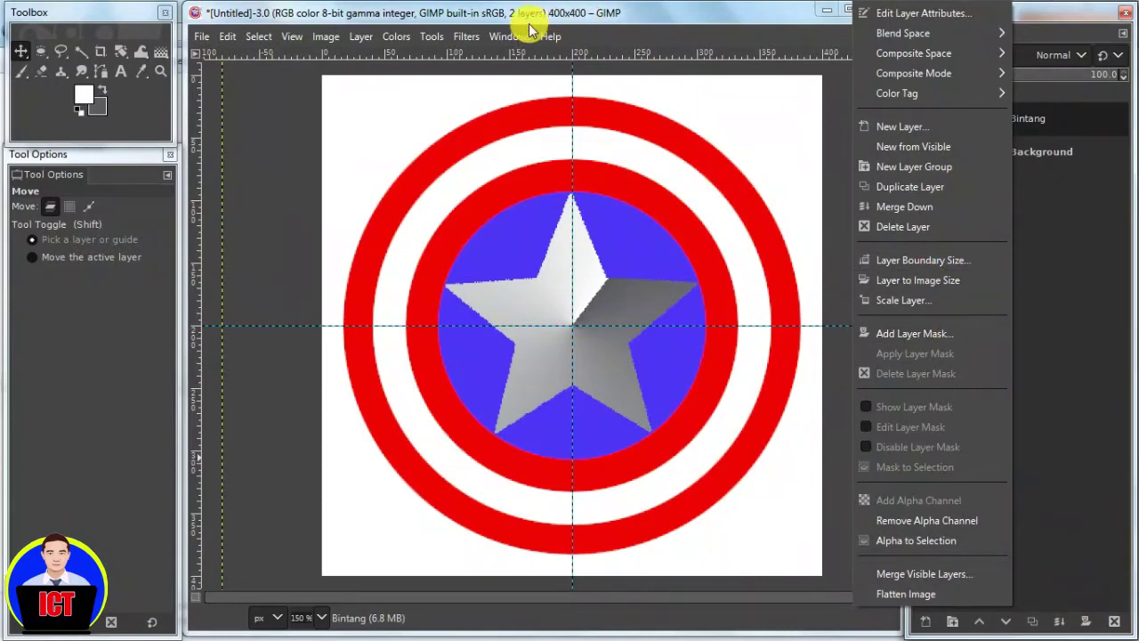
click(462, 45)
click(465, 37)
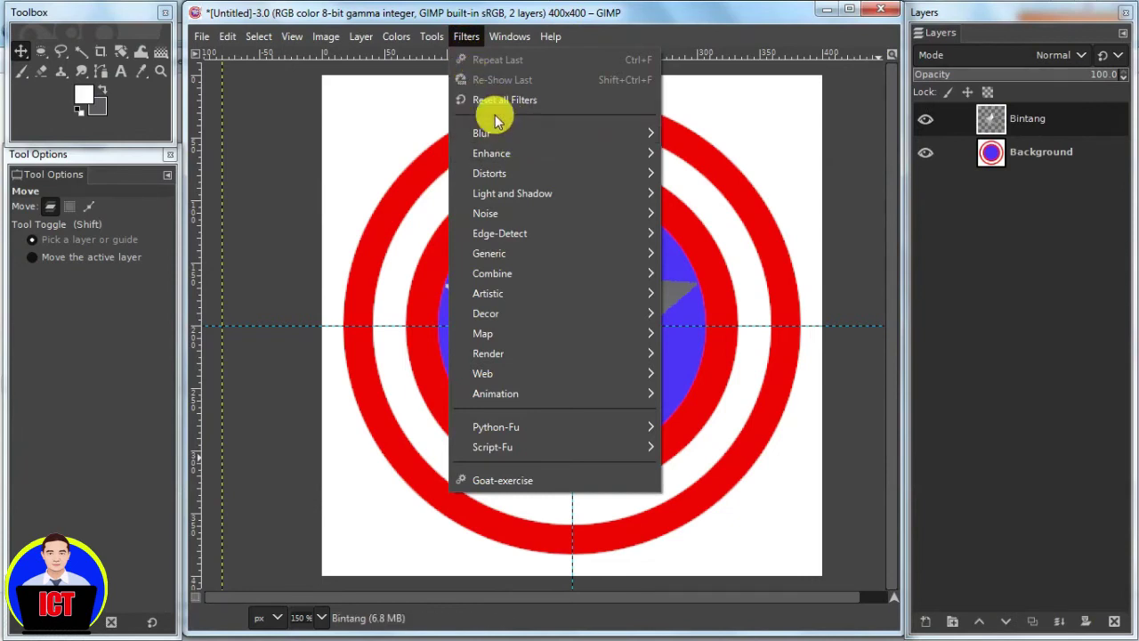
click(465, 36)
click(326, 36)
click(326, 37)
click(258, 37)
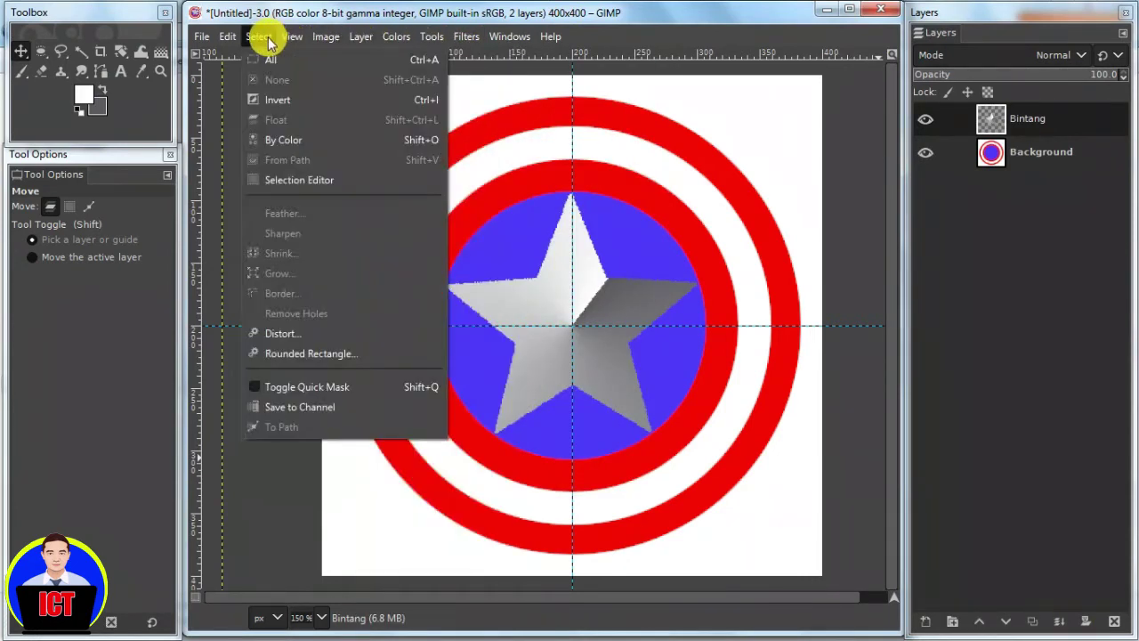
click(396, 37)
click(750, 20)
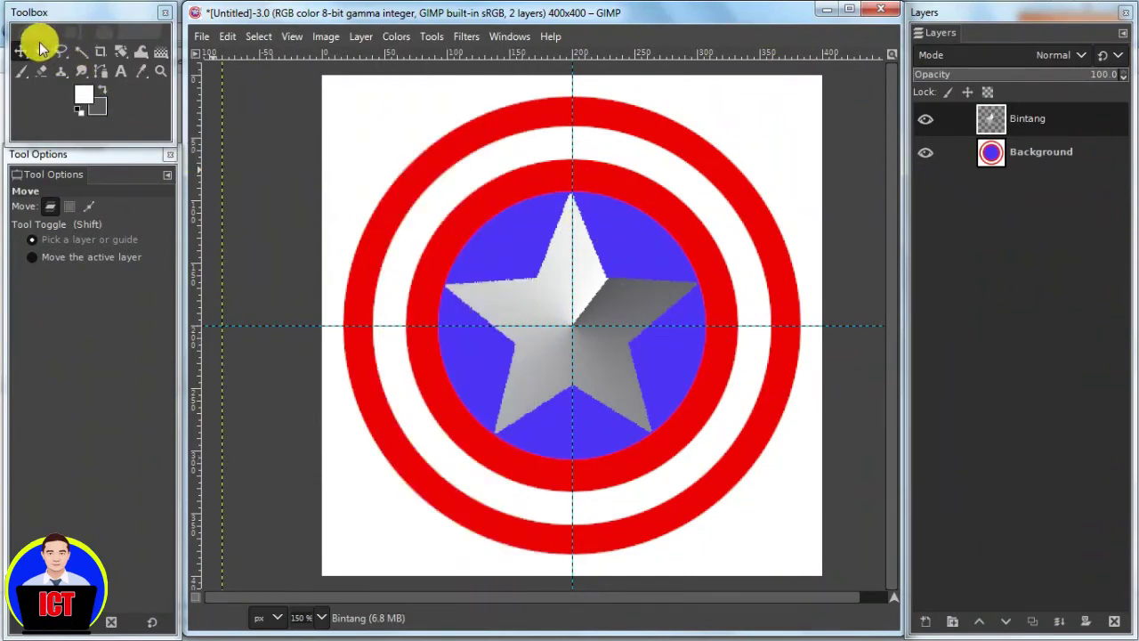
- Select the white area outside the shield on the Background layer with Fuzzy Select and delete its contents
click(80, 52)
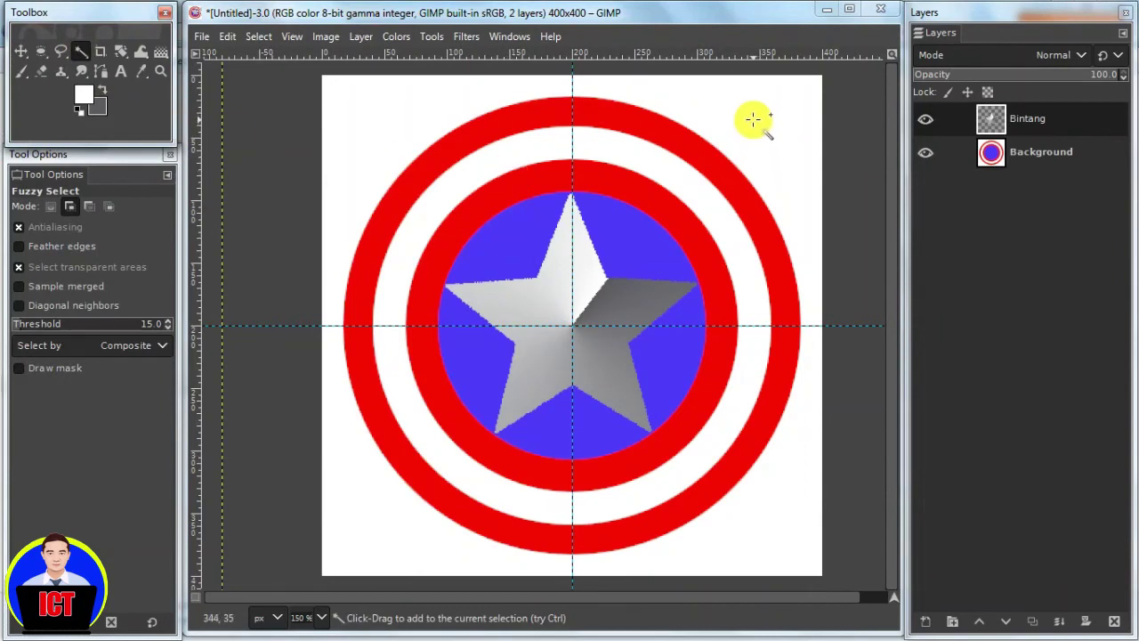
click(1017, 152)
click(745, 122)
click(746, 123)
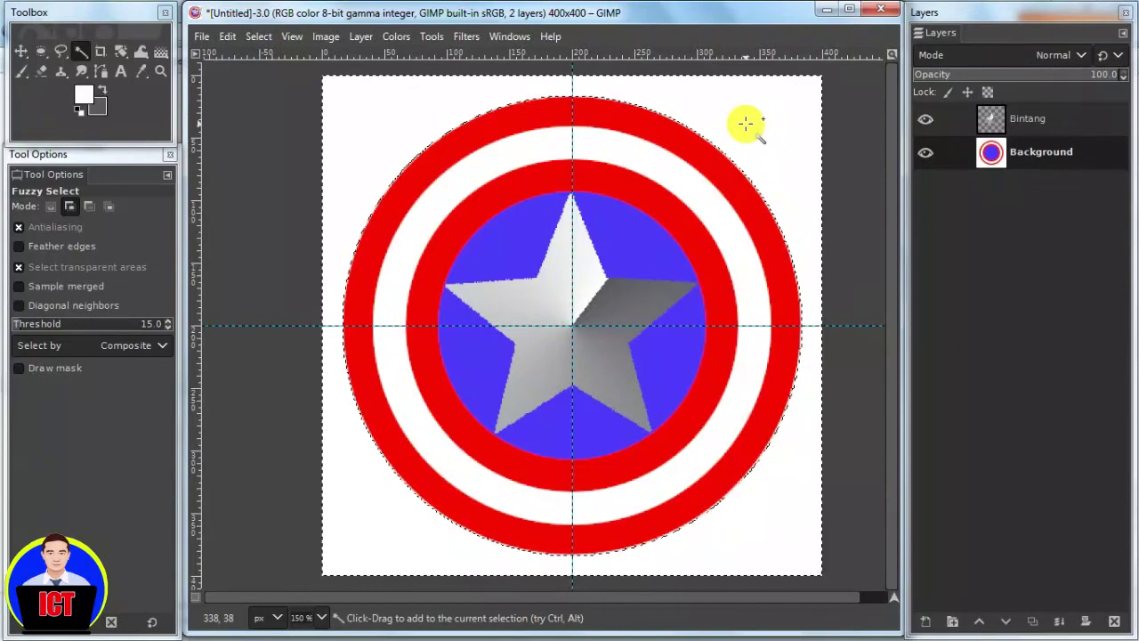
key(Delete)
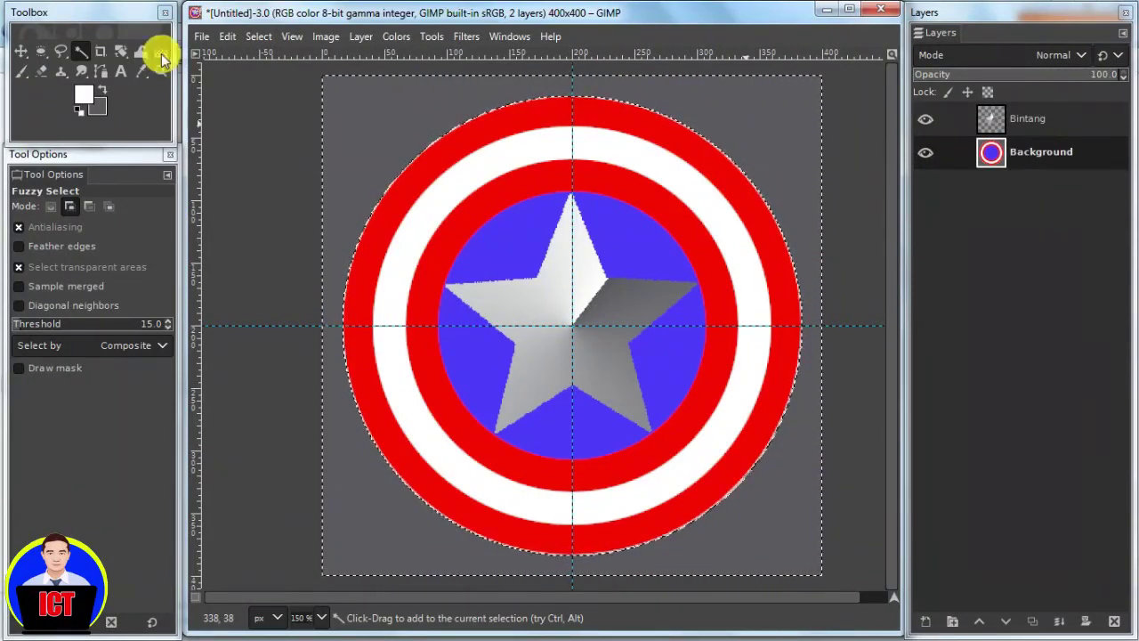
- Reset the colors to default black and white, then fill the selected outer area with white and clear the selection
click(81, 112)
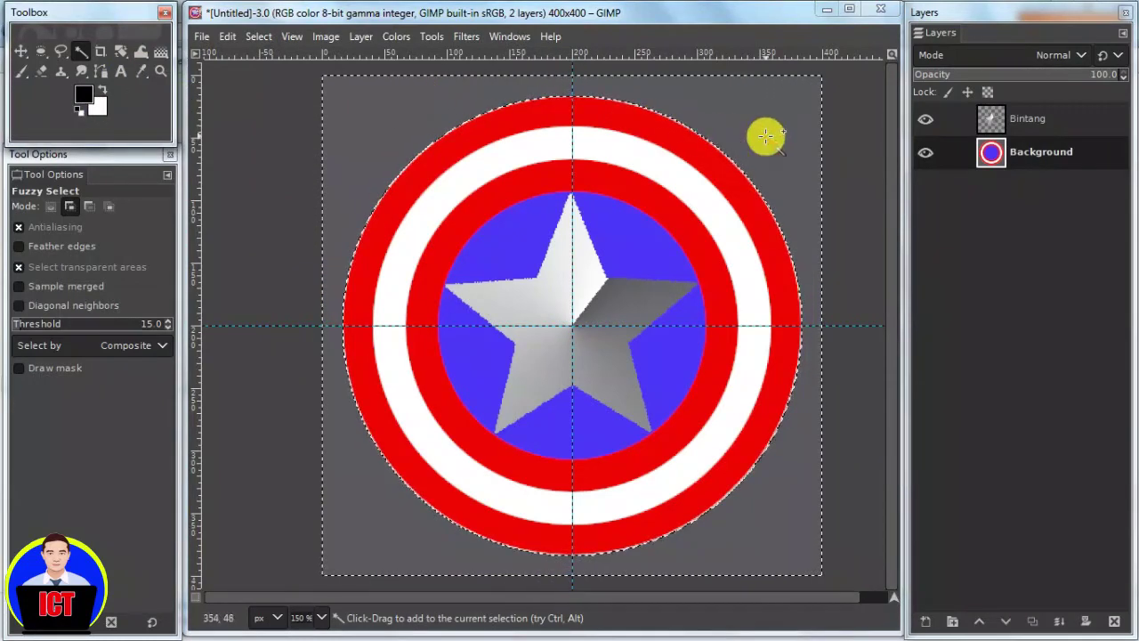
key(ctrl+period)
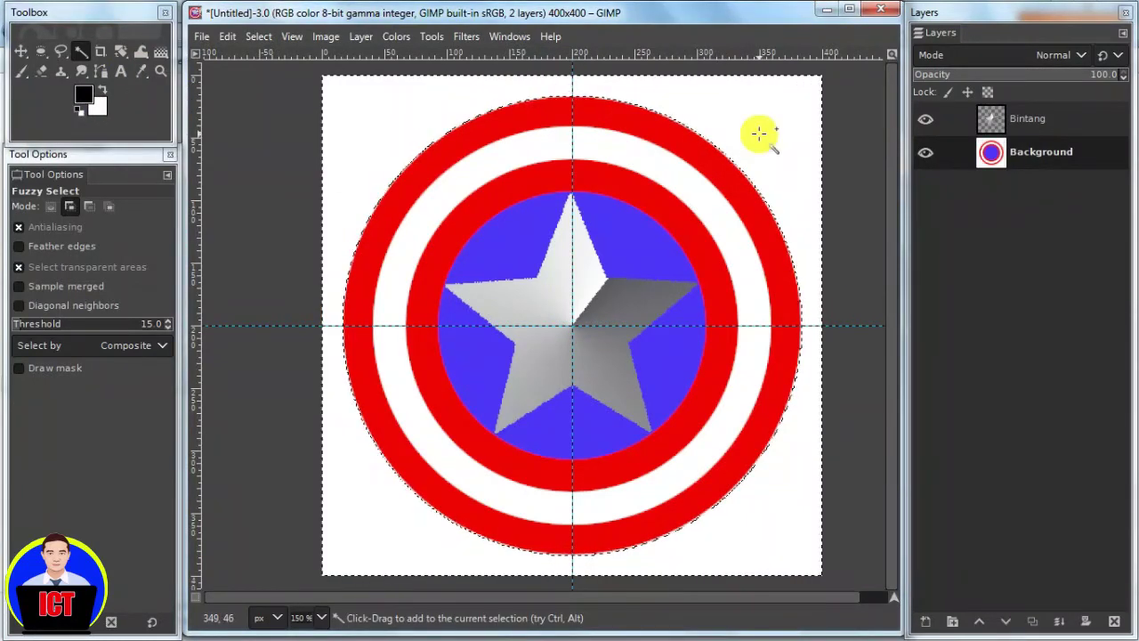
key(shift+ctrl+a)
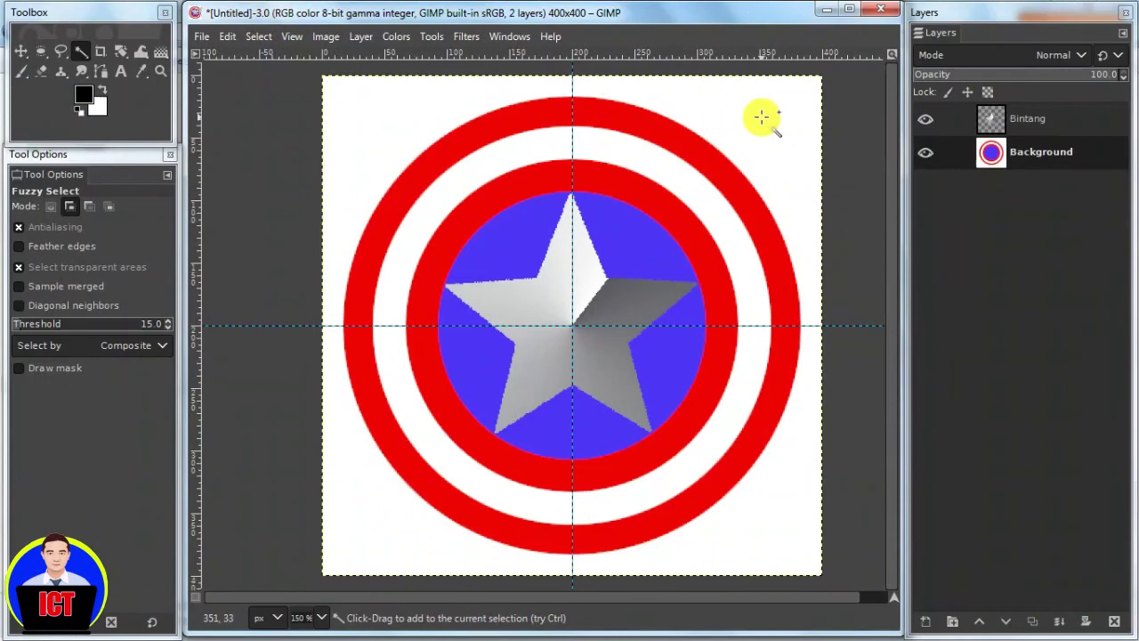
- Merge the Bintang star layer down onto the Background layer
ctrl+scroll(735, 234, up, 3)
ctrl+scroll(734, 233, down, 5)
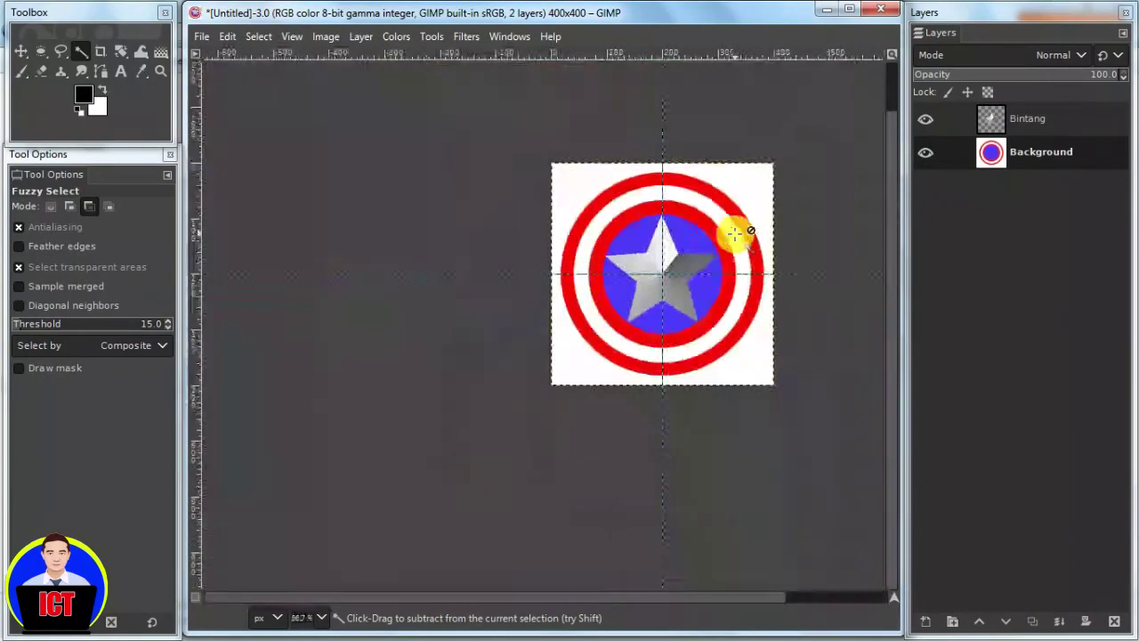
ctrl+scroll(734, 233, up, 1)
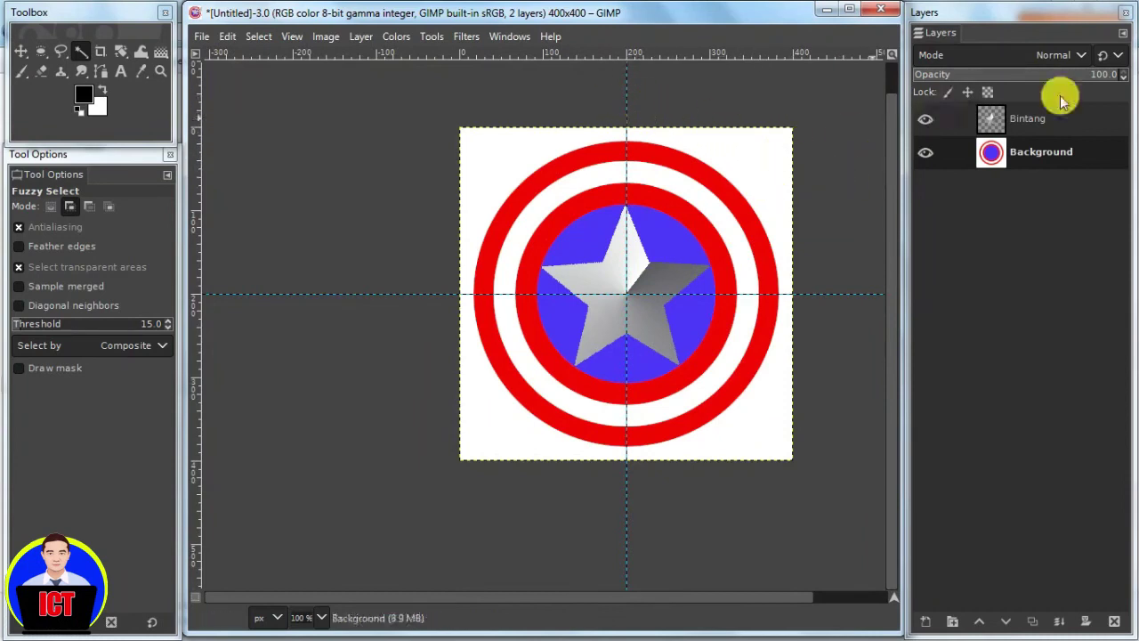
click(1037, 119)
right_click(1016, 119)
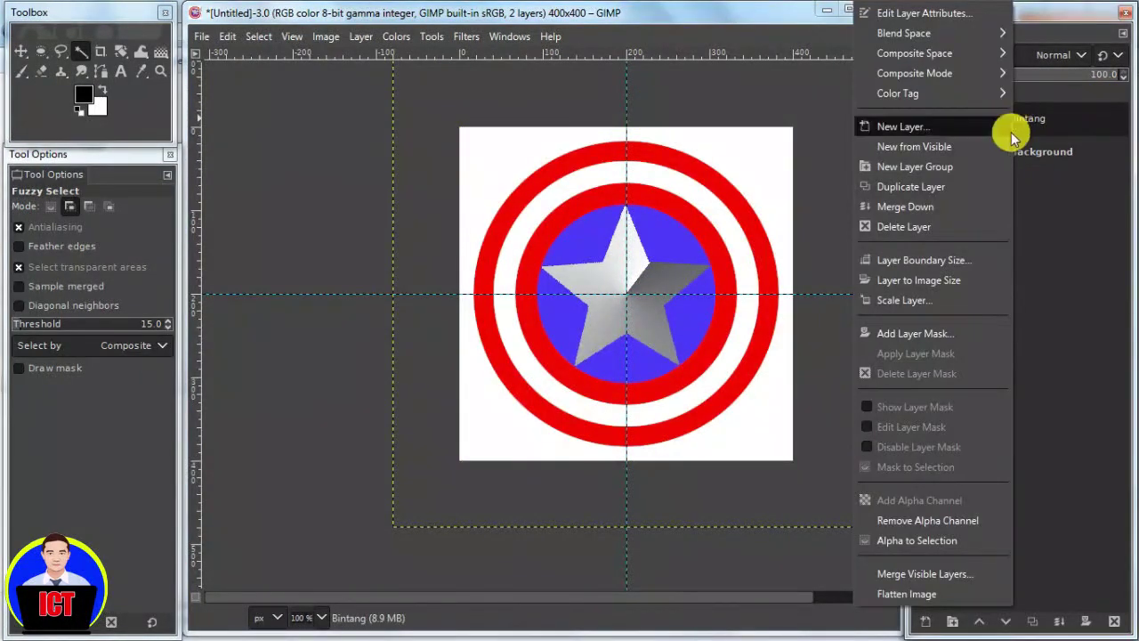
click(935, 204)
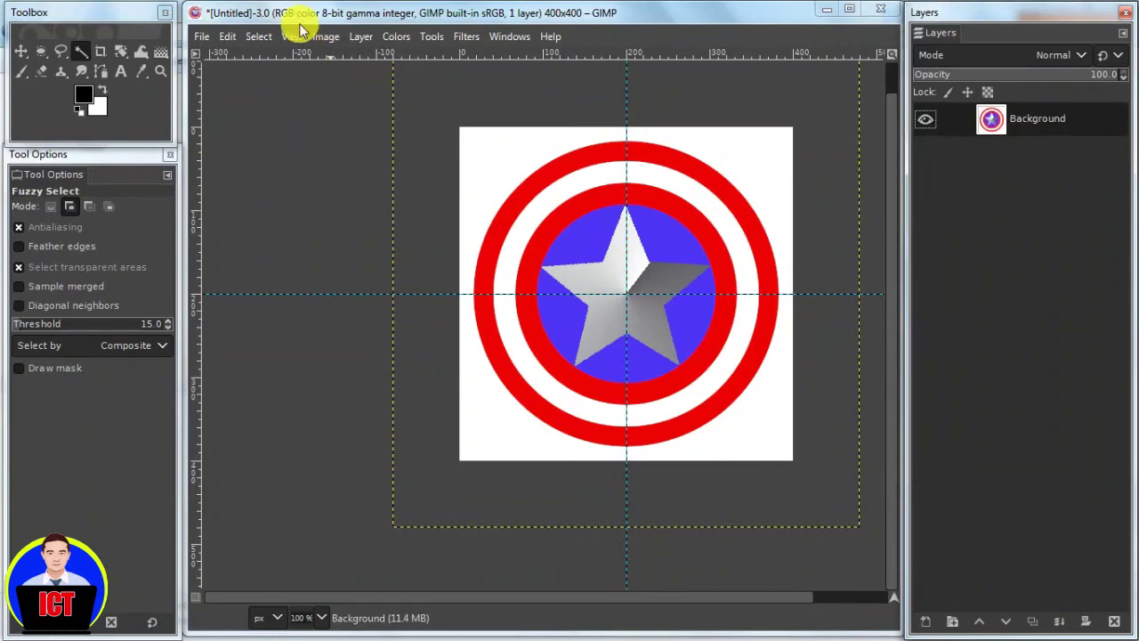
- Start saving the image under a new name and choose the NAMA_KELAS-TUGAS GIMP folder inside Pictures
scroll(650, 348, up, 1)
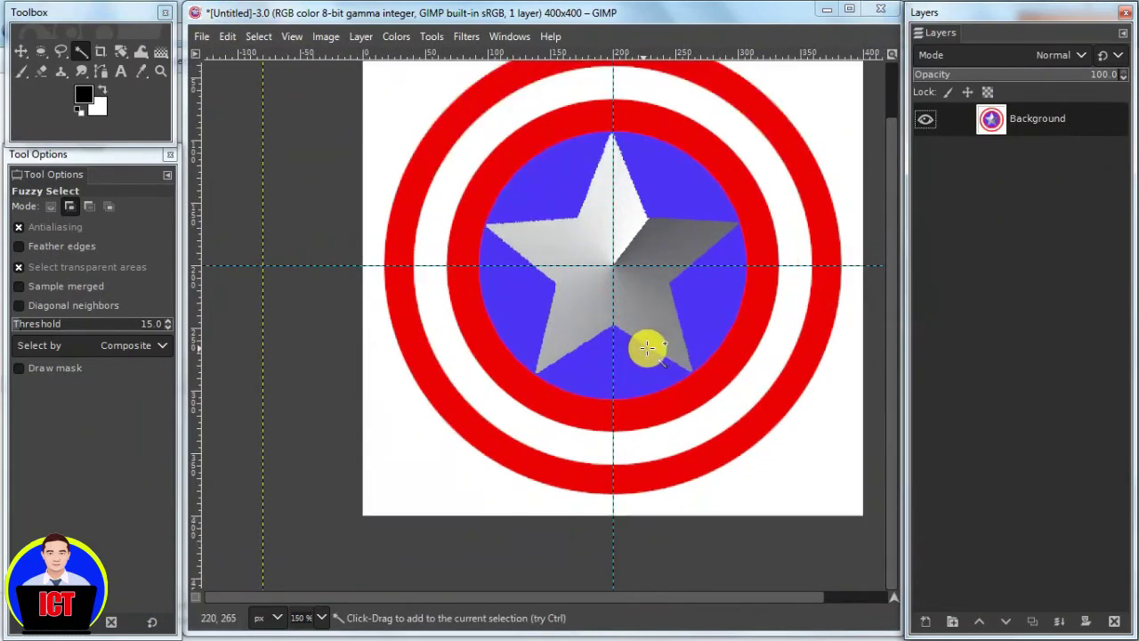
drag(681, 599, 703, 602)
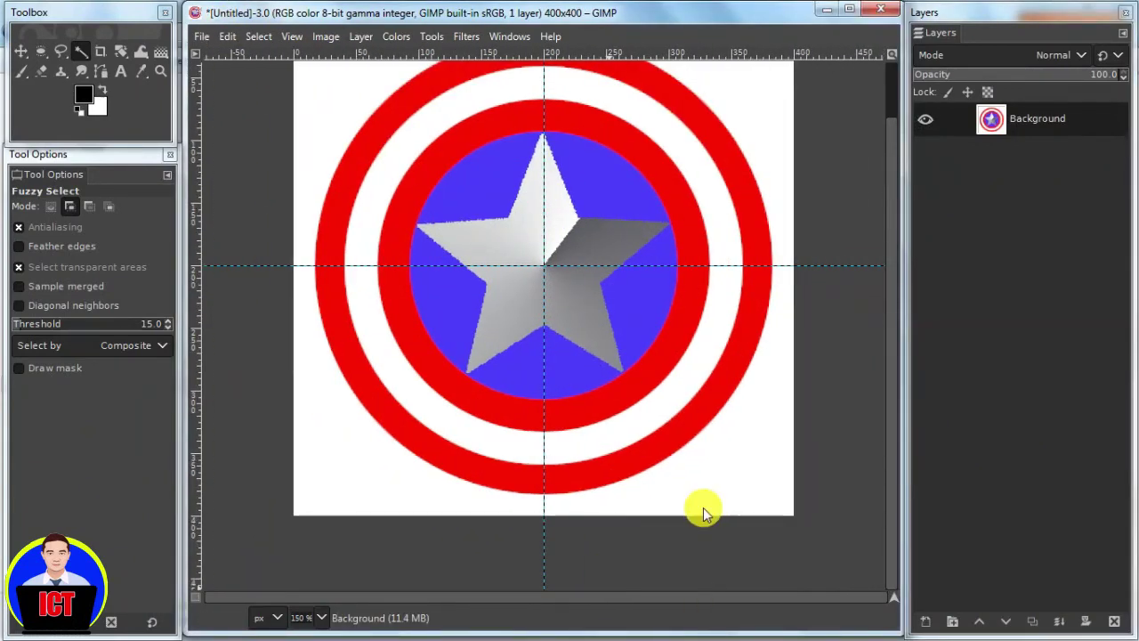
drag(886, 363, 899, 318)
click(201, 35)
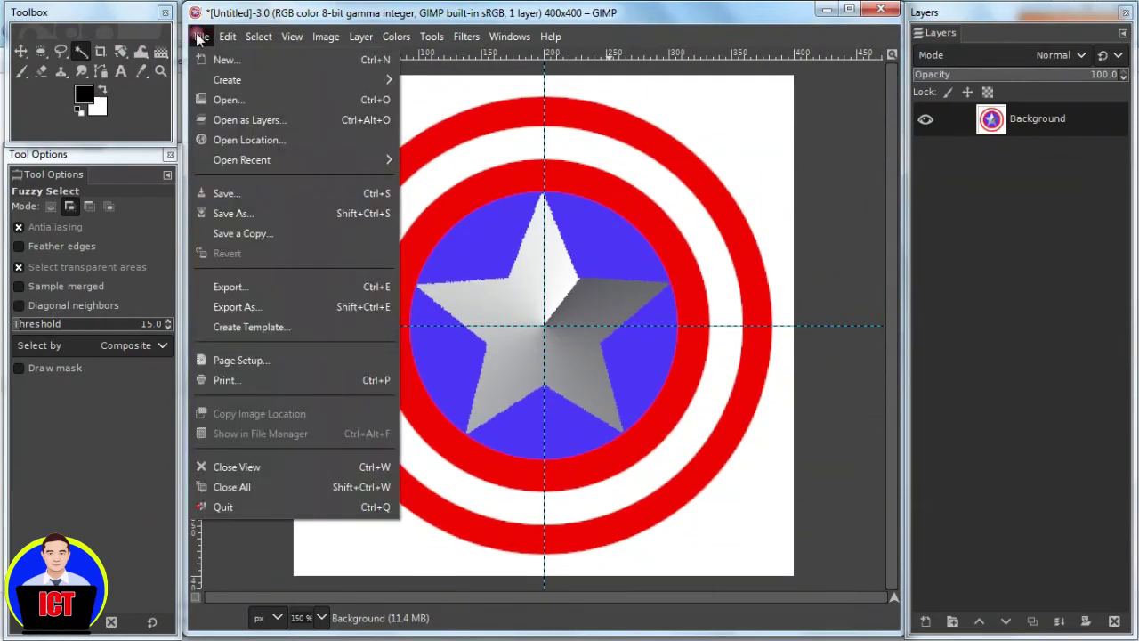
click(269, 219)
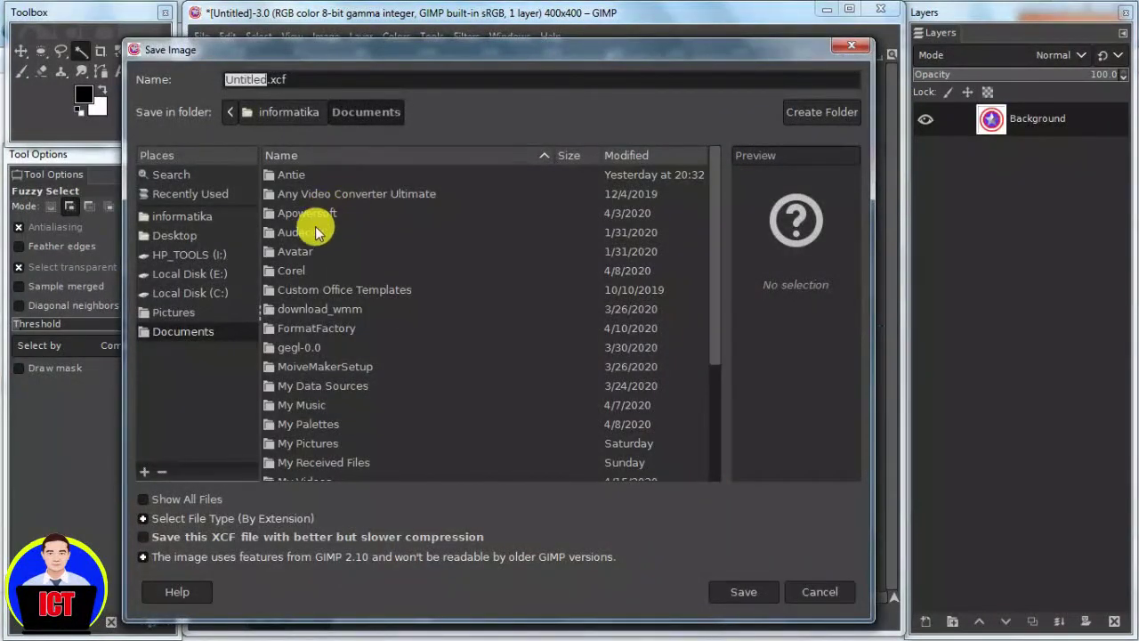
click(175, 312)
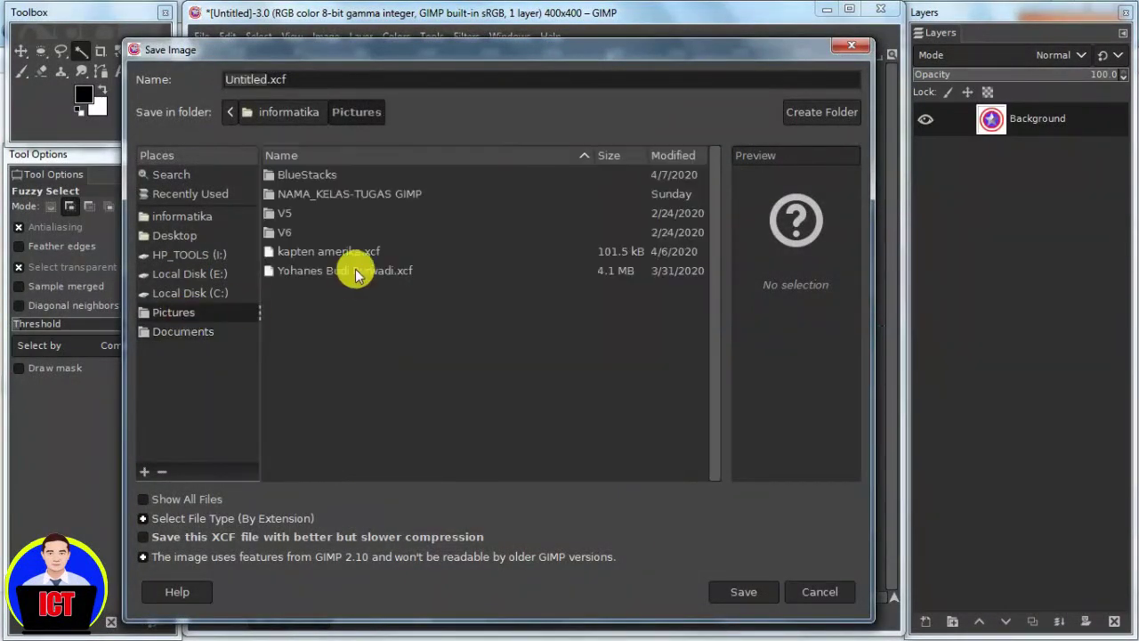
double_click(326, 192)
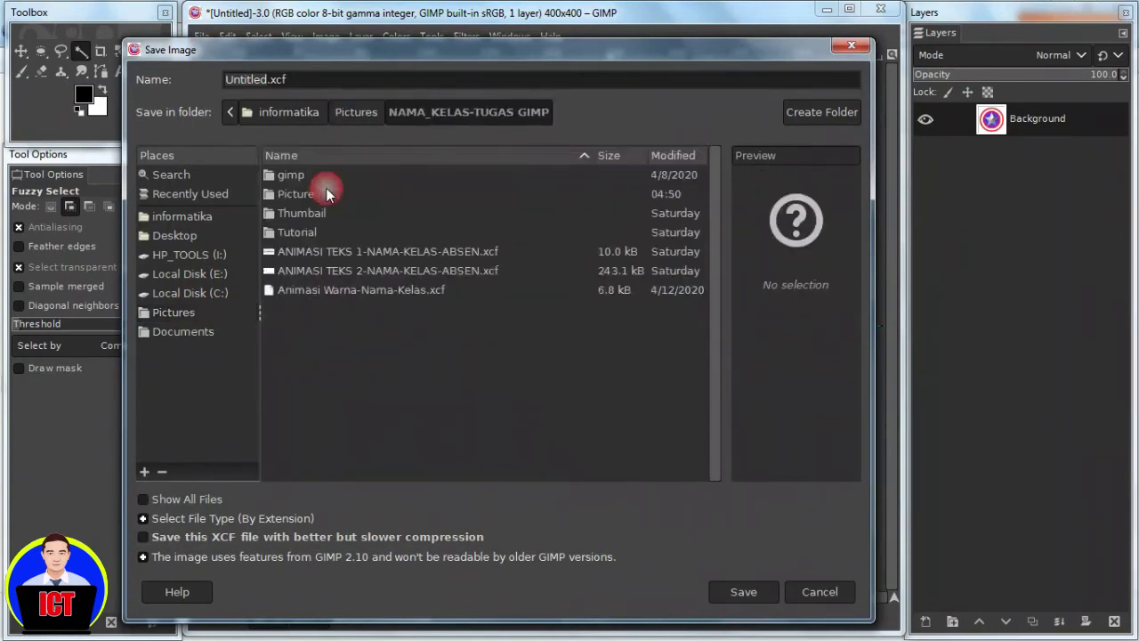
- Name the file "Logo Captain America-Nama-kelas.xcf" and save it
click(357, 79)
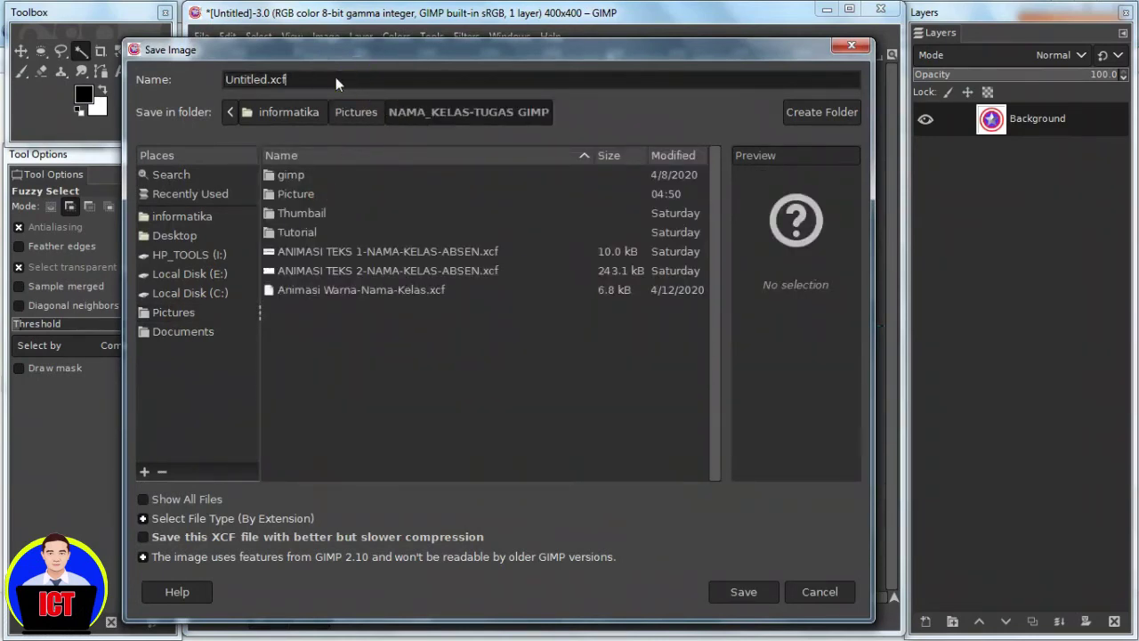
text(N)
key(BackSpace)
text(Logo Captain Ameri)
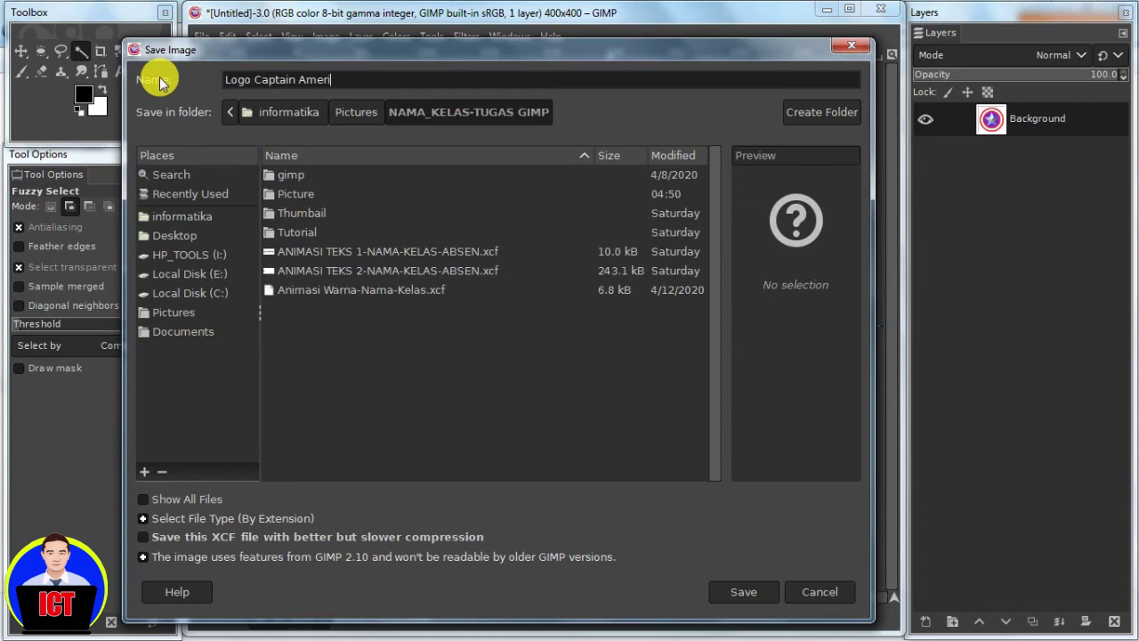
text(Nama-kelas.xcf)
click(746, 592)
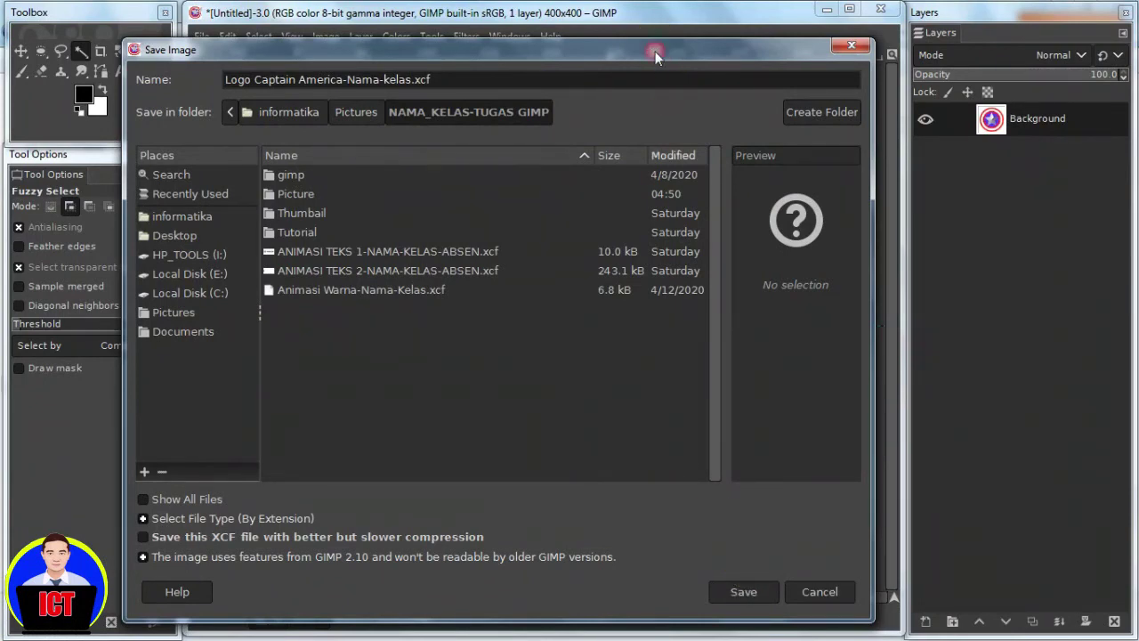
click(745, 588)
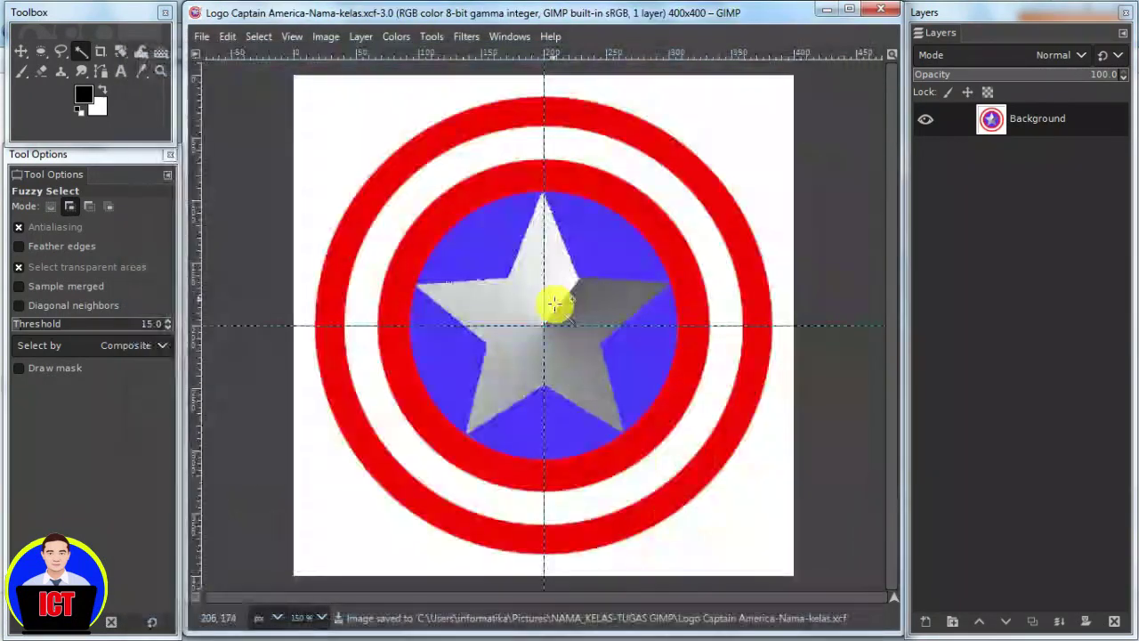
- Export the image as "Logo Captain America-Nama-kelas.png" in the same folder with the default PNG options
click(205, 36)
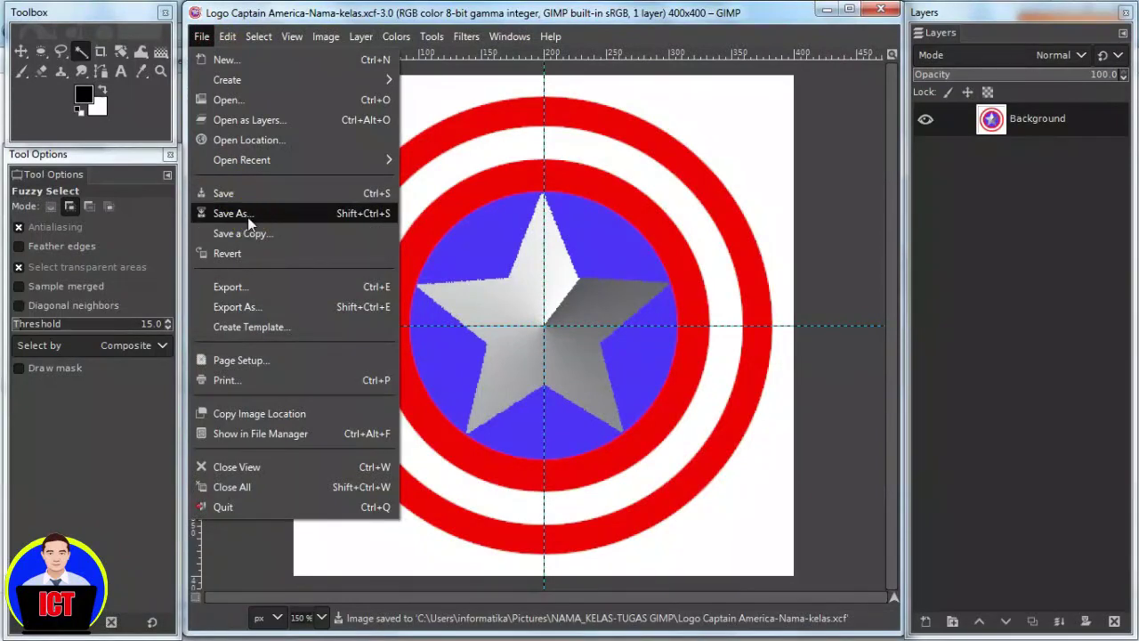
click(254, 306)
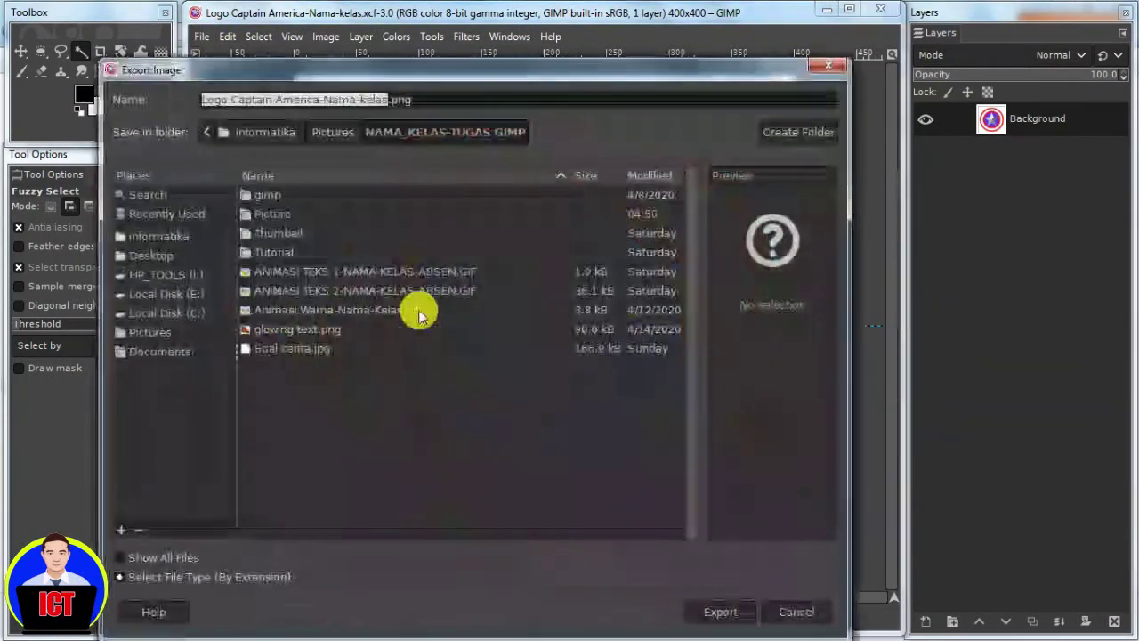
click(435, 98)
click(741, 613)
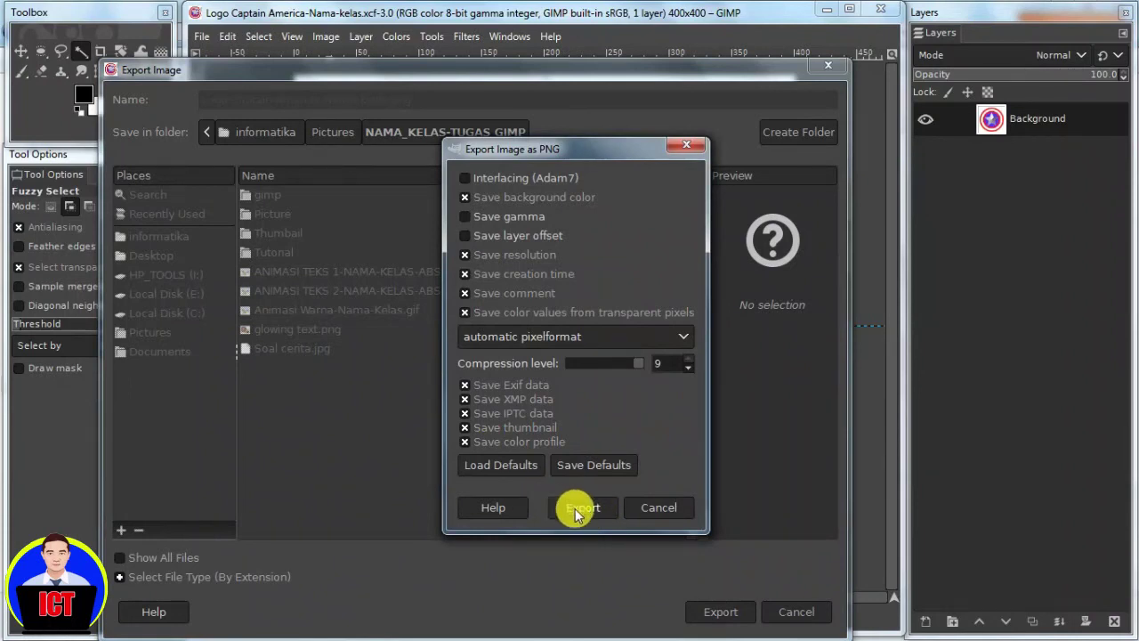
click(575, 509)
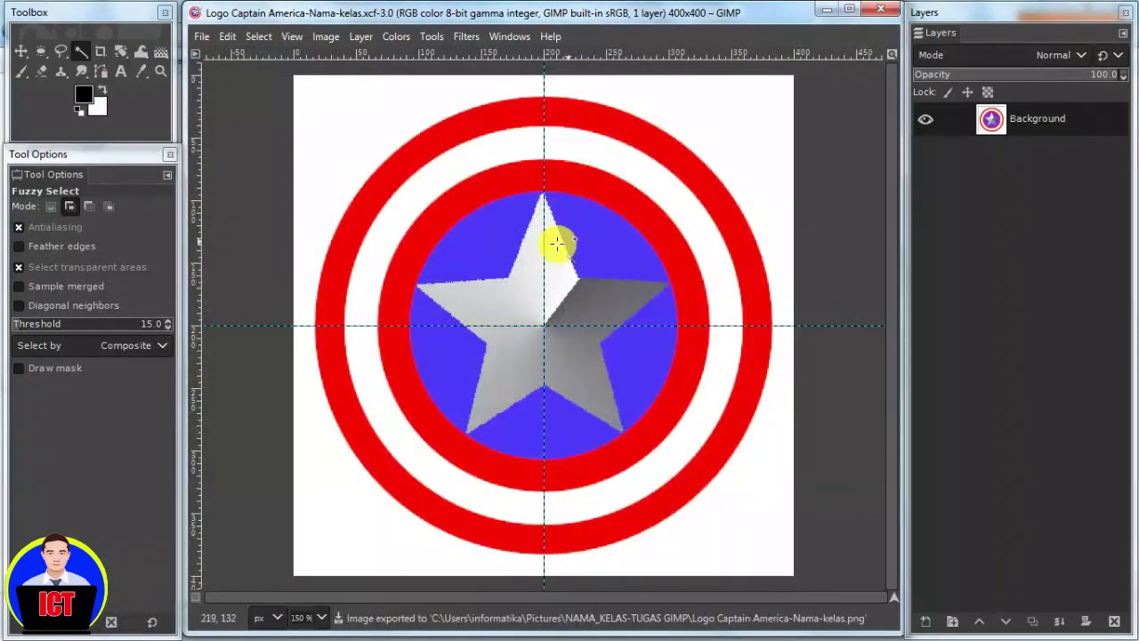